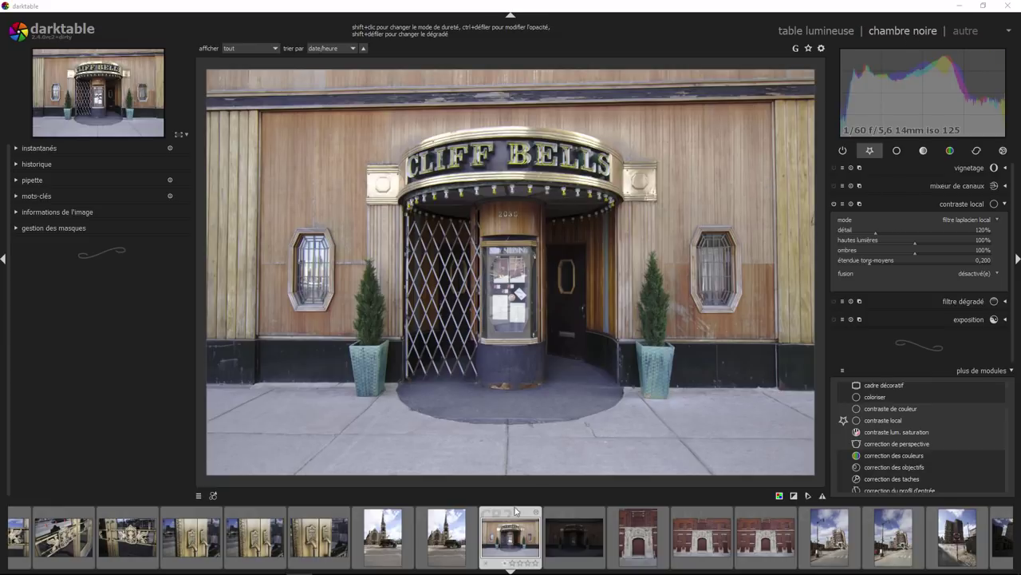
- Glance at the church photo, return to the Cliff Bells storefront, and collapse the full module list
{"action": "left_click", "coordinate": [465, 544]}
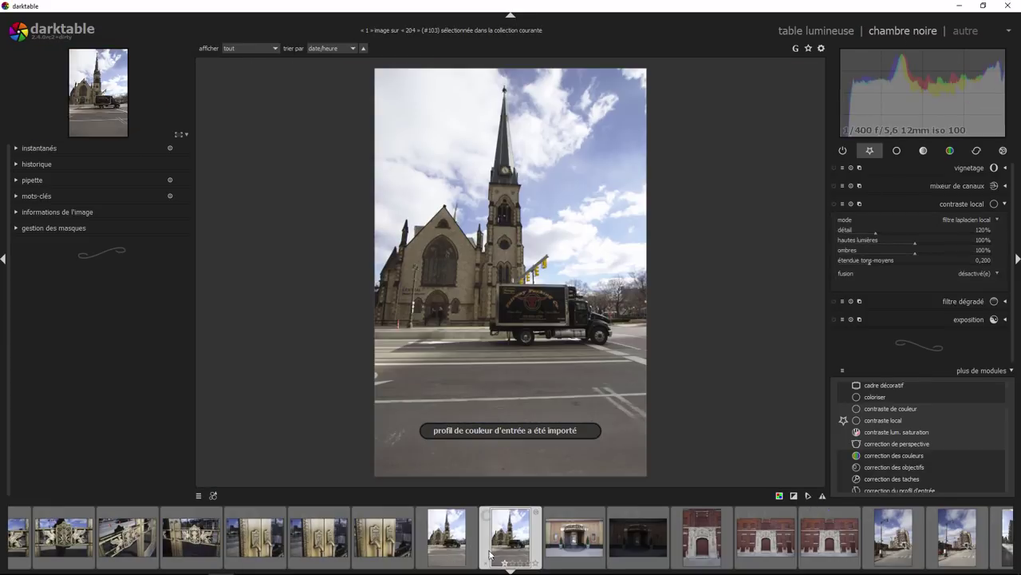
{"action": "left_click", "coordinate": [569, 545]}
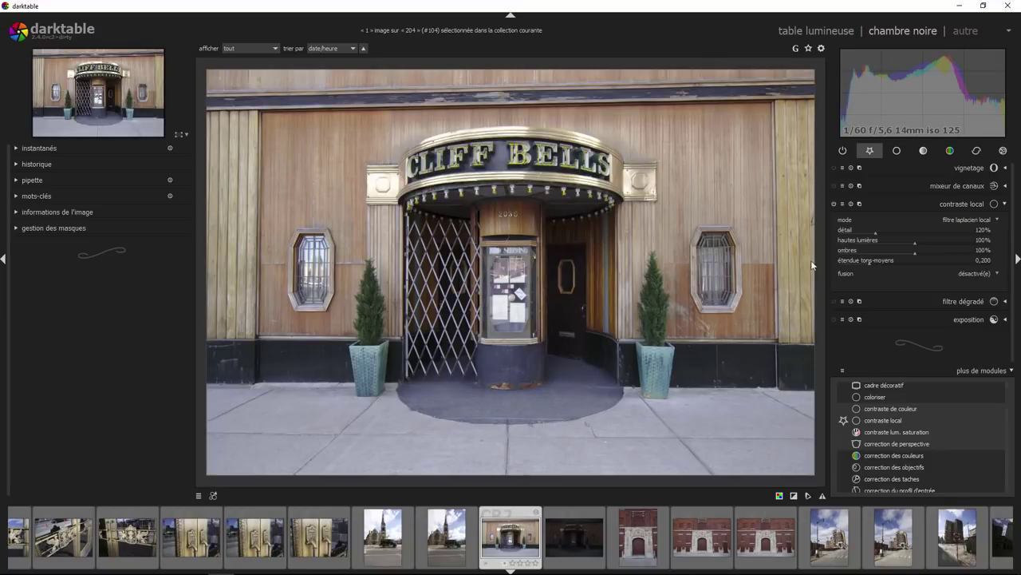
{"action": "left_click", "coordinate": [997, 370]}
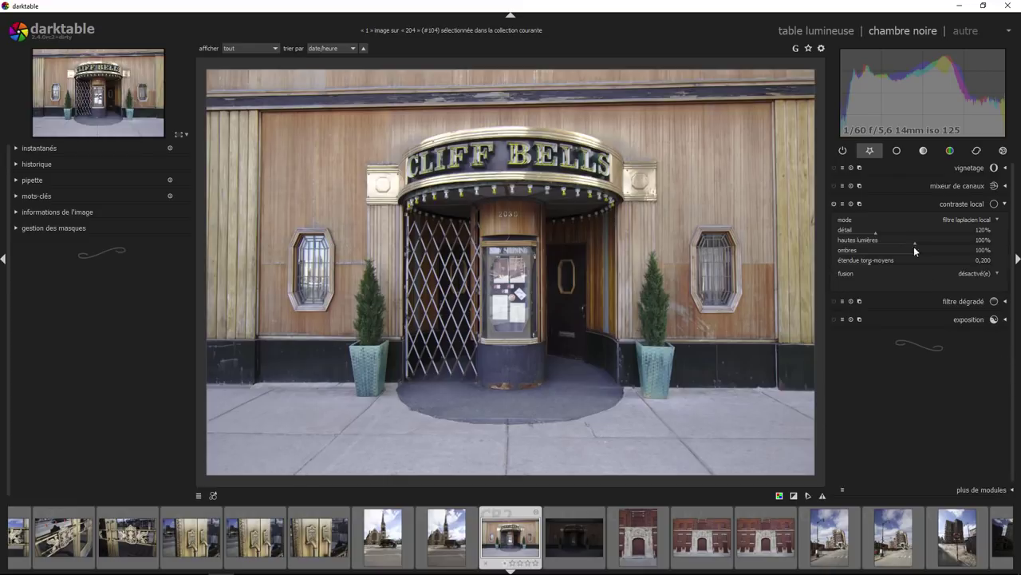
- Browse the base, tone, colour and correction module groups, ending on effects
{"action": "left_click", "coordinate": [895, 151]}
{"action": "left_click", "coordinate": [924, 152]}
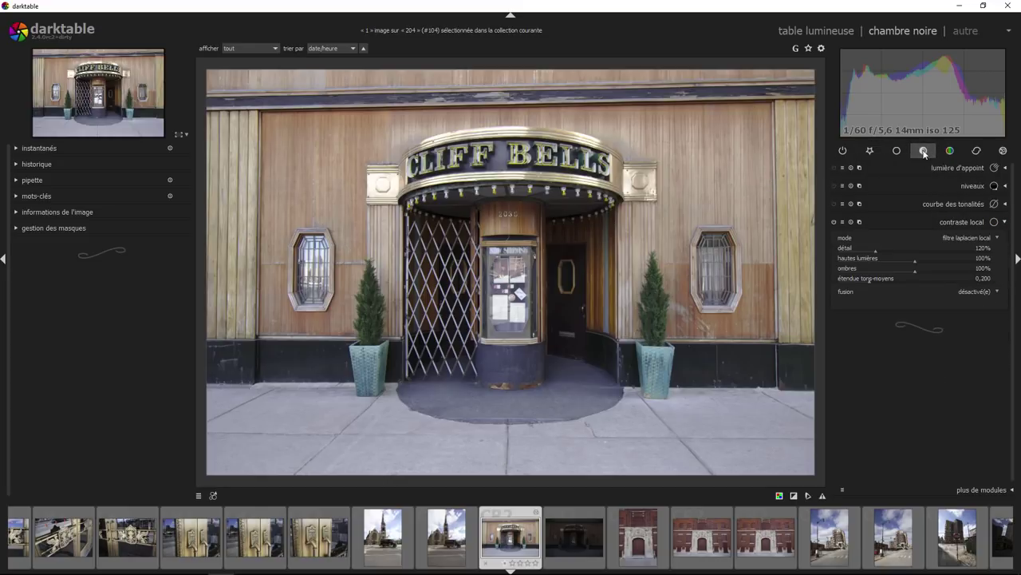
{"action": "left_click", "coordinate": [950, 151]}
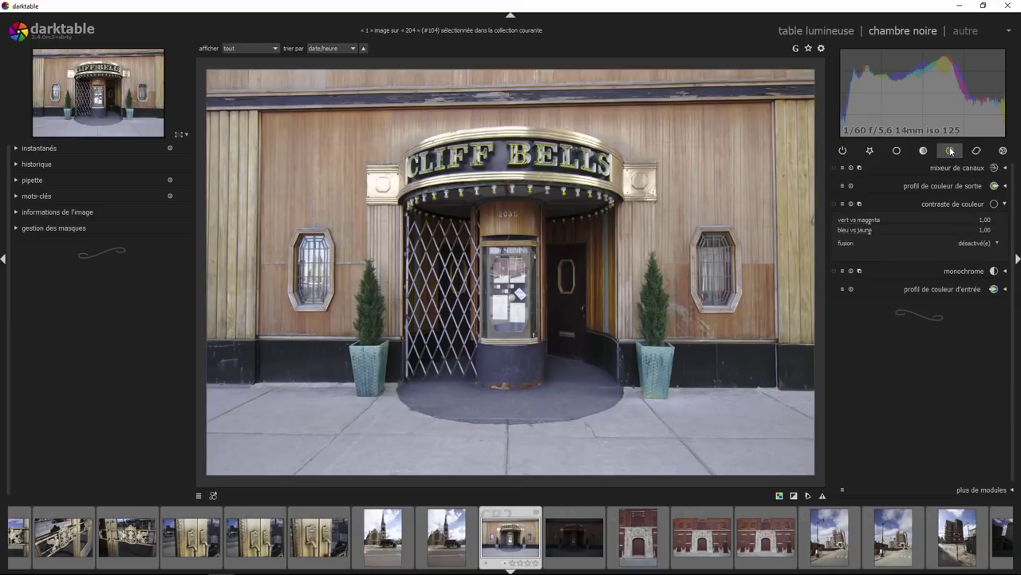
{"action": "left_click", "coordinate": [977, 151]}
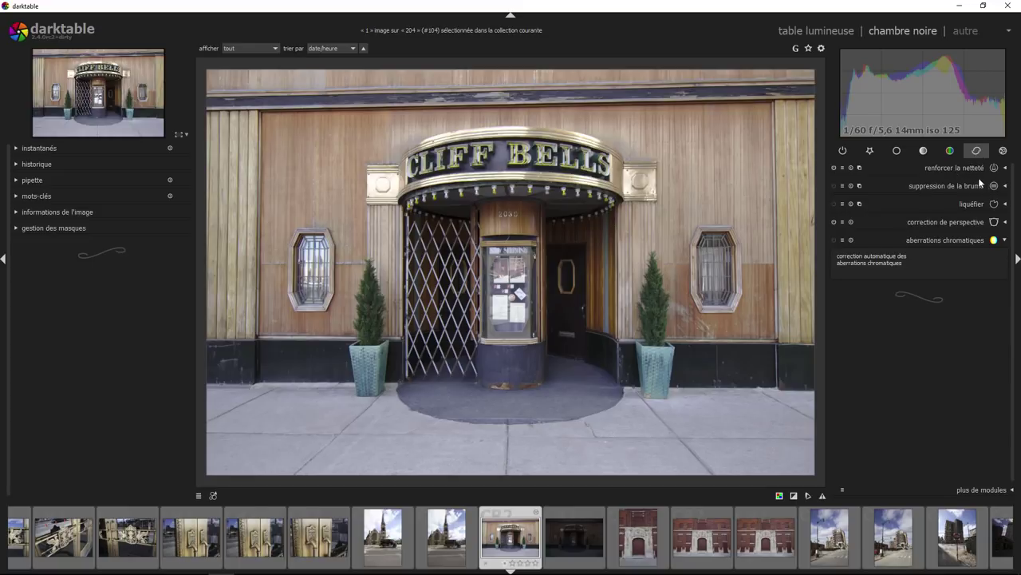
{"action": "left_click", "coordinate": [1003, 150]}
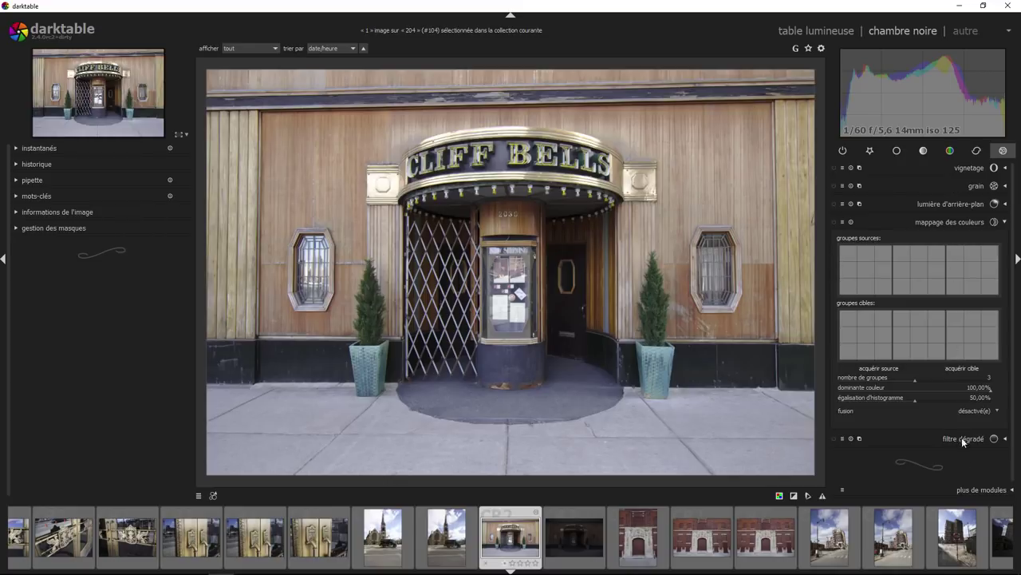
- Scroll the expanded 'plus de modules' list, then show favourites with 'contraste local' collapsed
{"action": "left_click", "coordinate": [978, 488]}
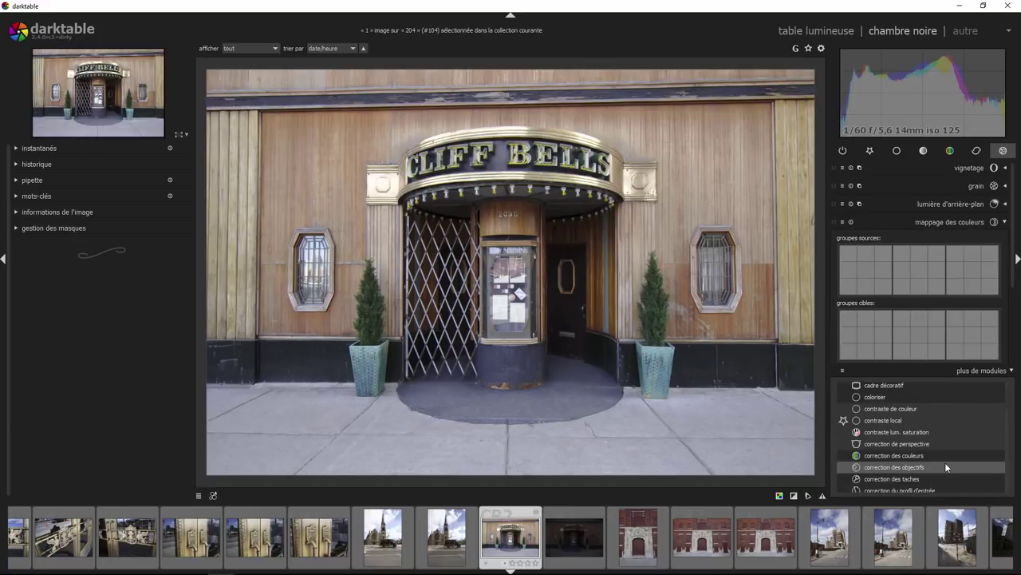
{"action": "scroll", "coordinate": [911, 415], "scroll_direction": "down", "scroll_amount": 2}
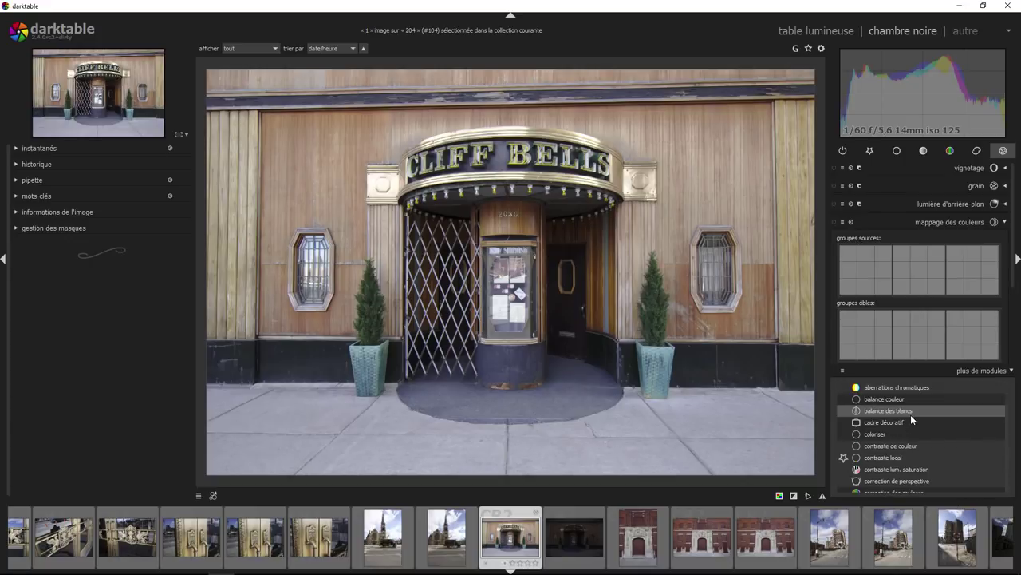
{"action": "scroll", "coordinate": [911, 416], "scroll_direction": "down", "scroll_amount": 2}
{"action": "scroll", "coordinate": [910, 416], "scroll_direction": "down", "scroll_amount": 2}
{"action": "scroll", "coordinate": [911, 416], "scroll_direction": "down", "scroll_amount": 2}
{"action": "scroll", "coordinate": [911, 414], "scroll_direction": "down", "scroll_amount": 3}
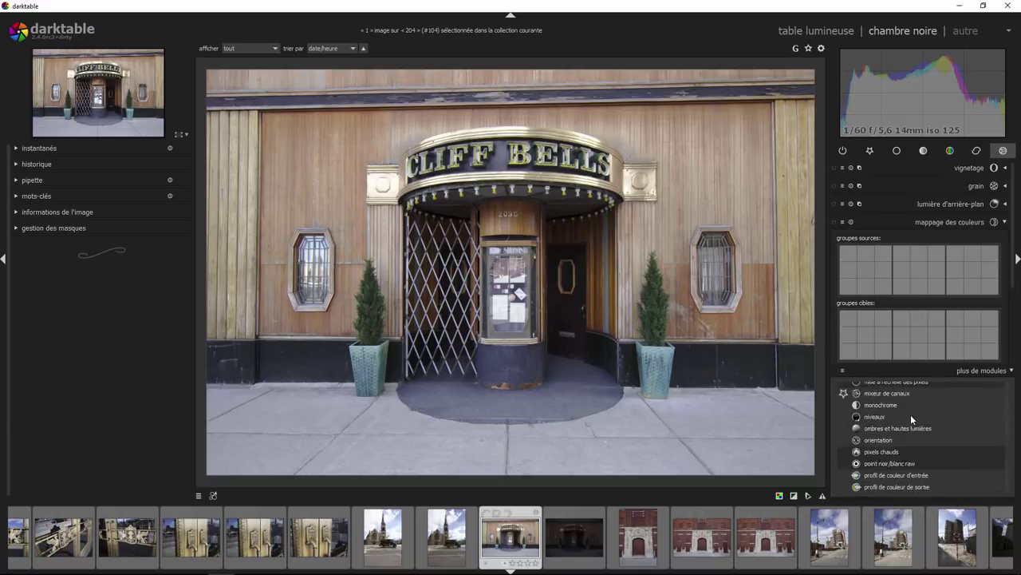
{"action": "scroll", "coordinate": [910, 414], "scroll_direction": "down", "scroll_amount": 3}
{"action": "scroll", "coordinate": [910, 414], "scroll_direction": "down", "scroll_amount": 3}
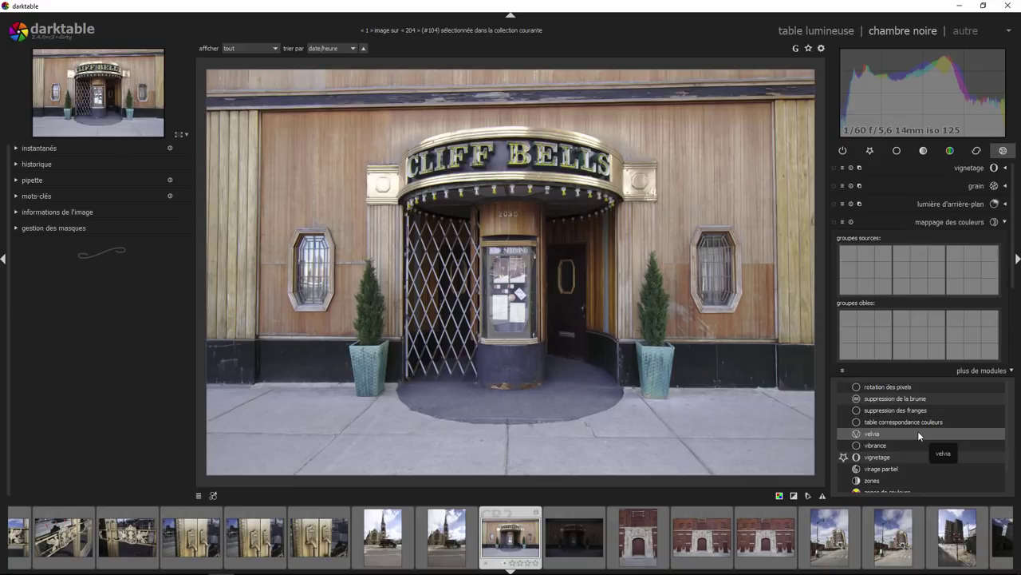
{"action": "left_click", "coordinate": [869, 153]}
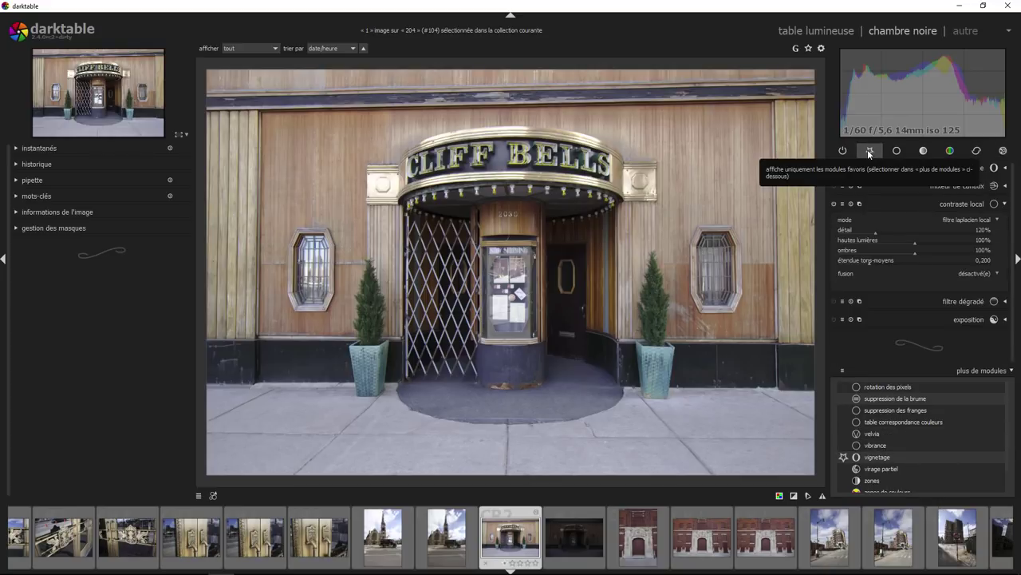
{"action": "left_click", "coordinate": [1004, 204]}
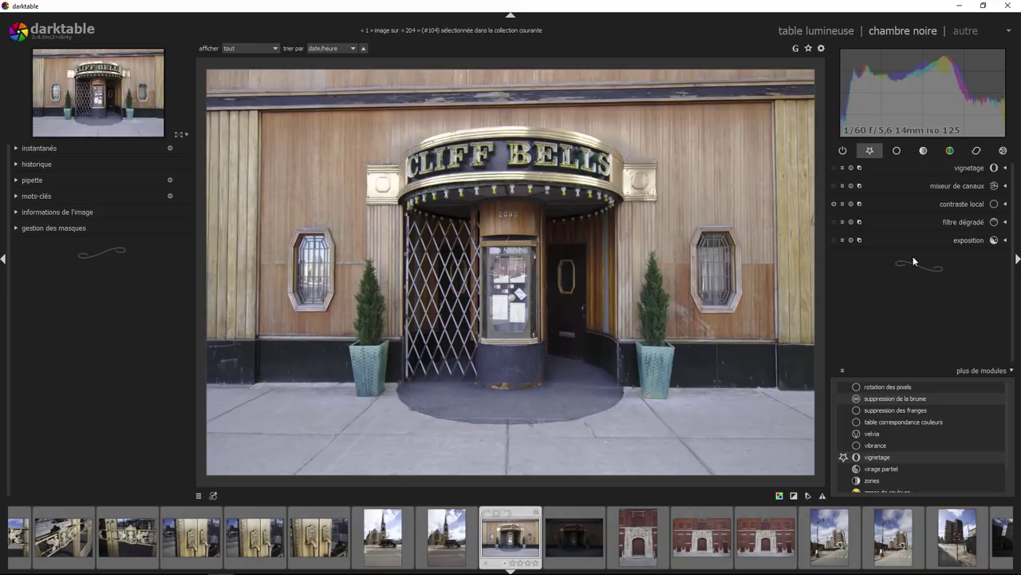
- Unstar 'contraste local' from the favourites and expand its settings in the tone group
{"action": "scroll", "coordinate": [916, 402], "scroll_direction": "up", "scroll_amount": 3}
{"action": "scroll", "coordinate": [916, 401], "scroll_direction": "up", "scroll_amount": 3}
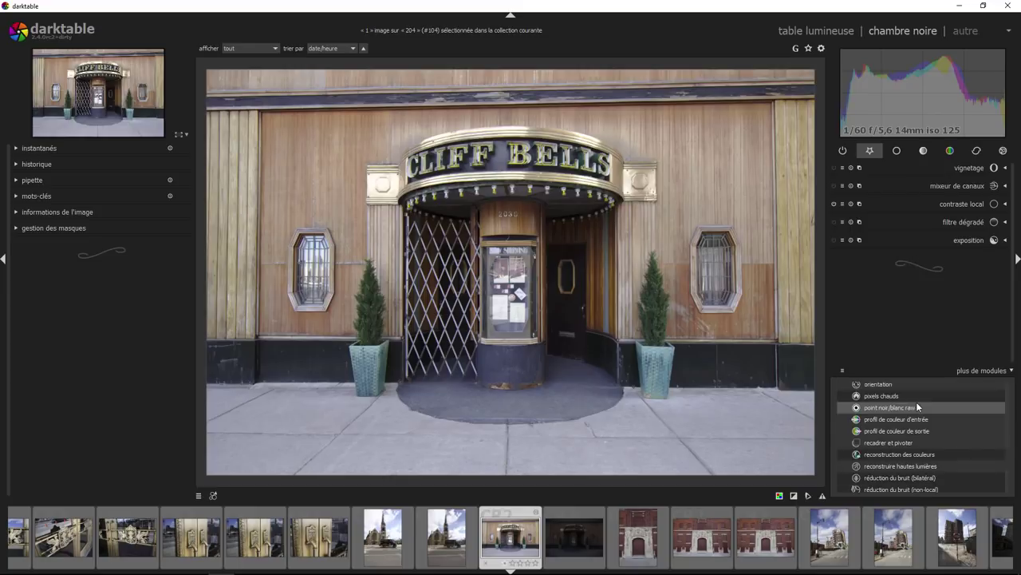
{"action": "scroll", "coordinate": [916, 402], "scroll_direction": "up", "scroll_amount": 3}
{"action": "scroll", "coordinate": [916, 402], "scroll_direction": "up", "scroll_amount": 3}
{"action": "scroll", "coordinate": [916, 401], "scroll_direction": "up", "scroll_amount": 2}
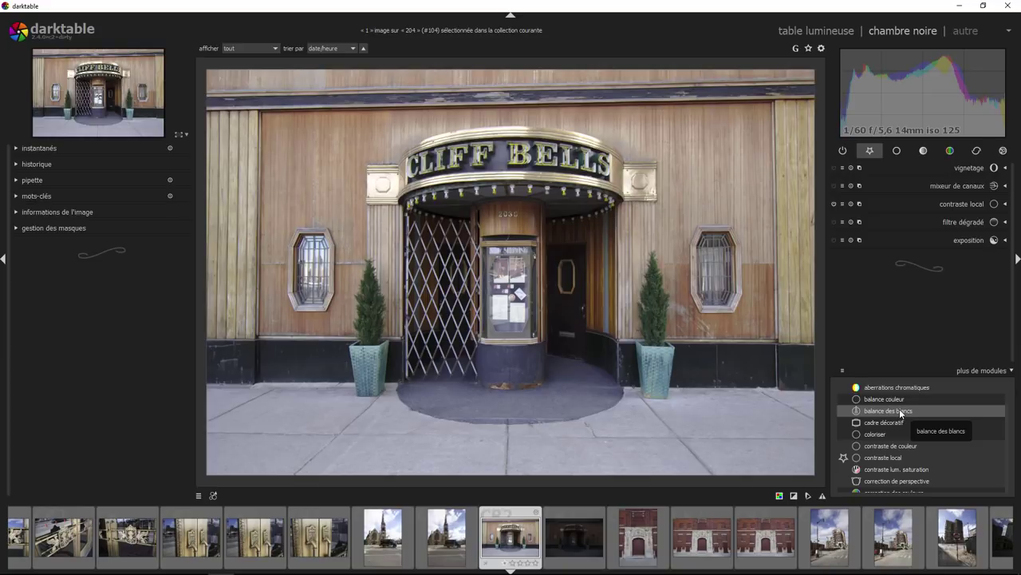
{"action": "scroll", "coordinate": [900, 413], "scroll_direction": "down", "scroll_amount": 1}
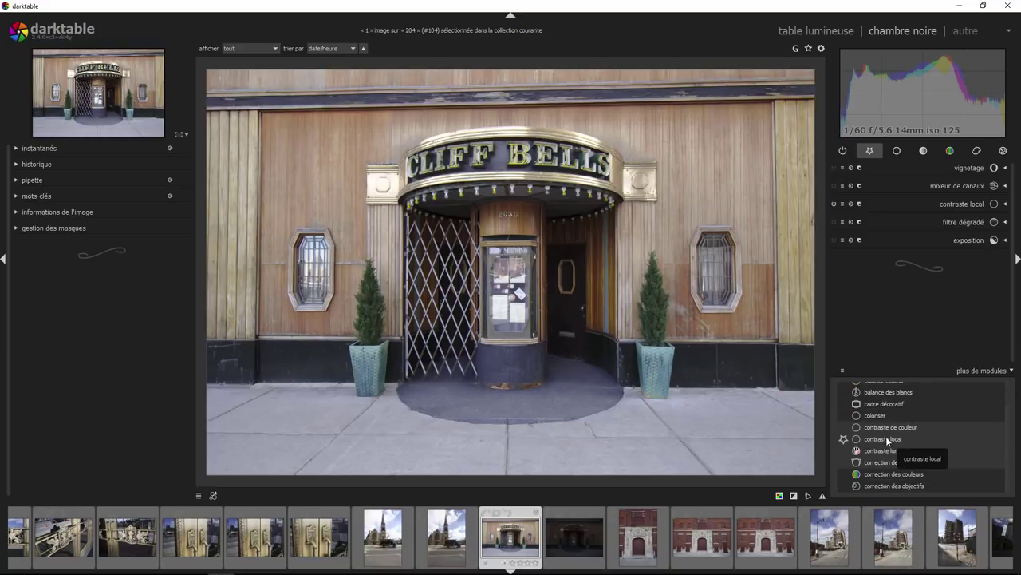
{"action": "left_click", "coordinate": [886, 438]}
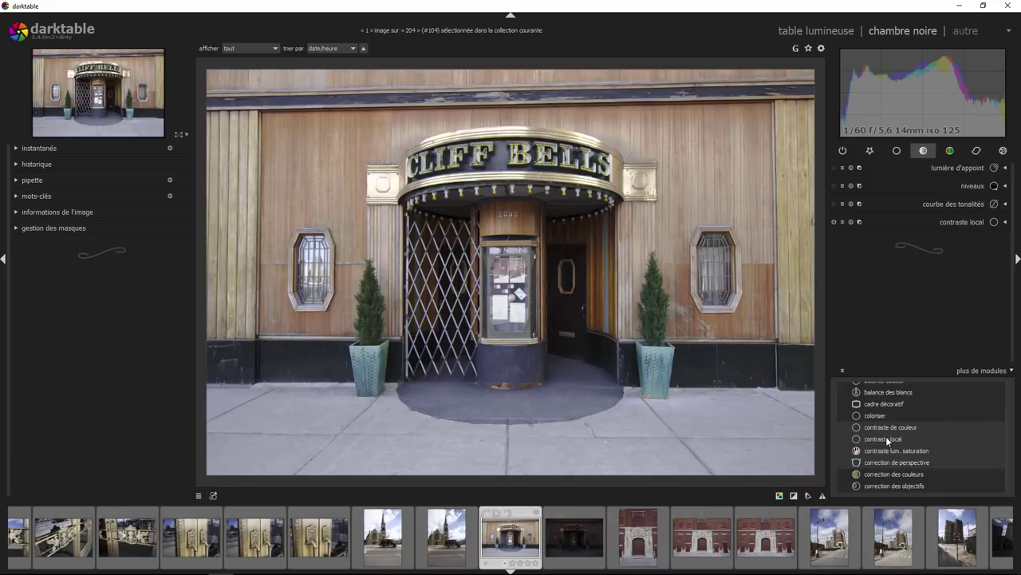
{"action": "left_click", "coordinate": [1005, 223]}
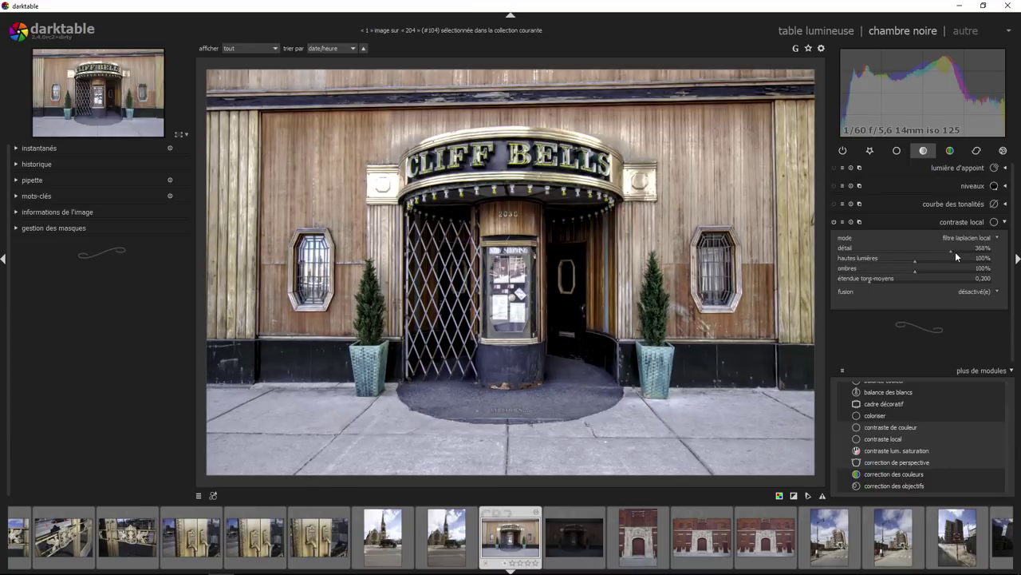
- Raise local contrast detail to about 351% and bring up the 'fusion' mask choices
{"action": "mouse_move", "coordinate": [955, 251]}
{"action": "left_mouse_down"}
{"action": "mouse_move", "coordinate": [881, 247]}
{"action": "mouse_move", "coordinate": [945, 246]}
{"action": "left_mouse_up"}
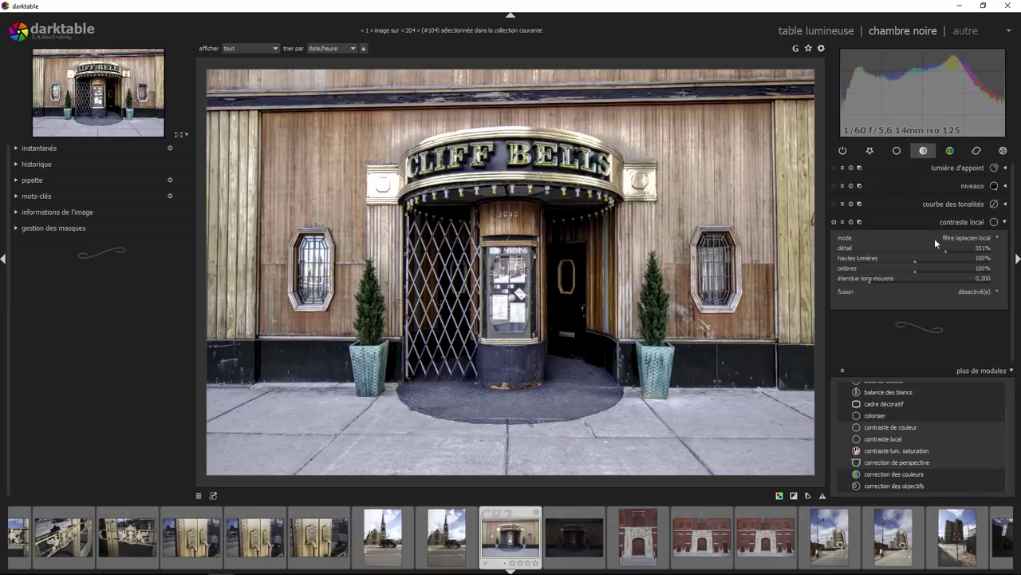
{"action": "left_click", "coordinate": [962, 291]}
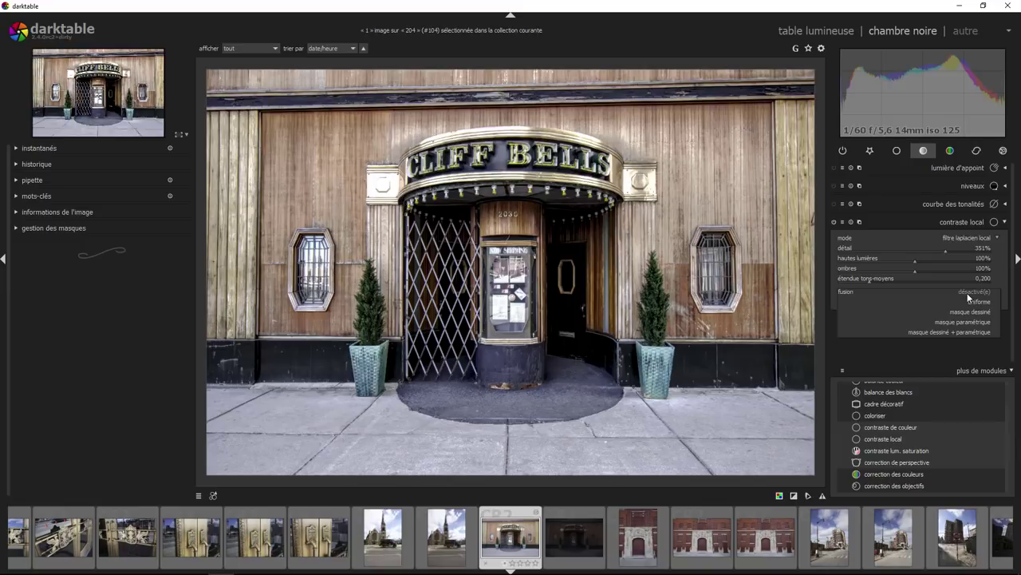
- Confine local contrast to a drawn ellipse mask over the right window, with detail raised
{"action": "left_click", "coordinate": [963, 312]}
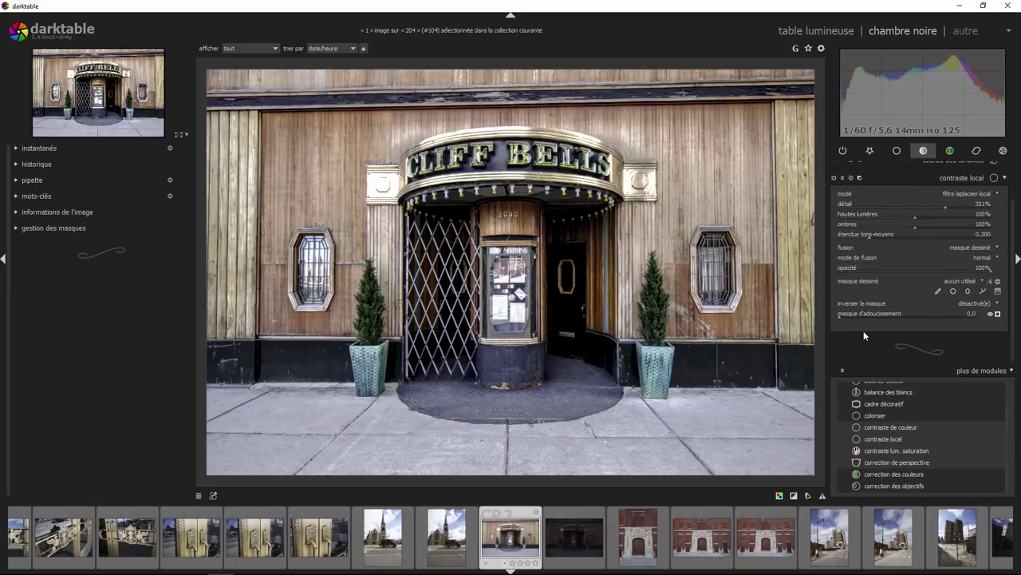
{"action": "left_click", "coordinate": [968, 292]}
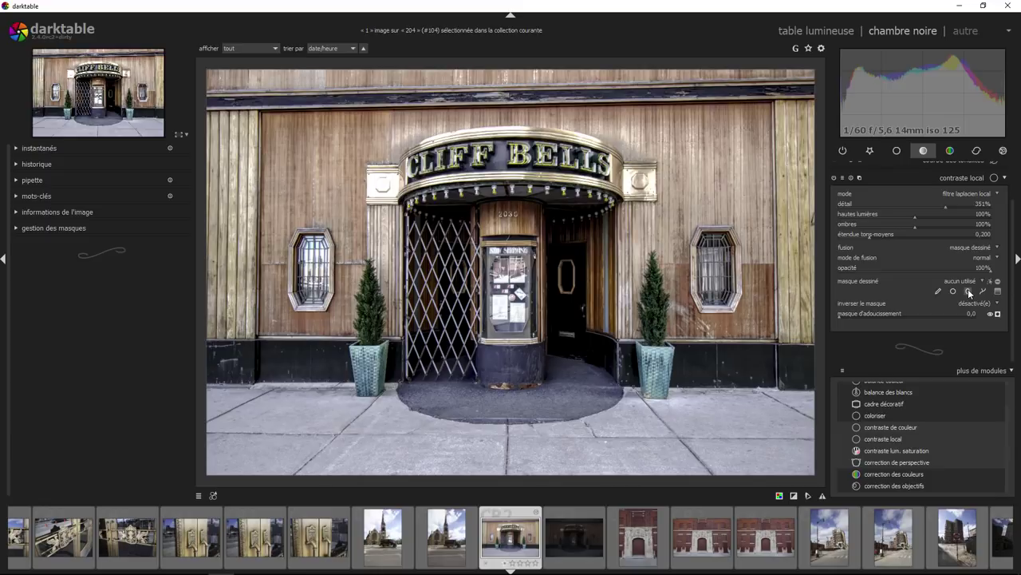
{"action": "left_click", "coordinate": [383, 284]}
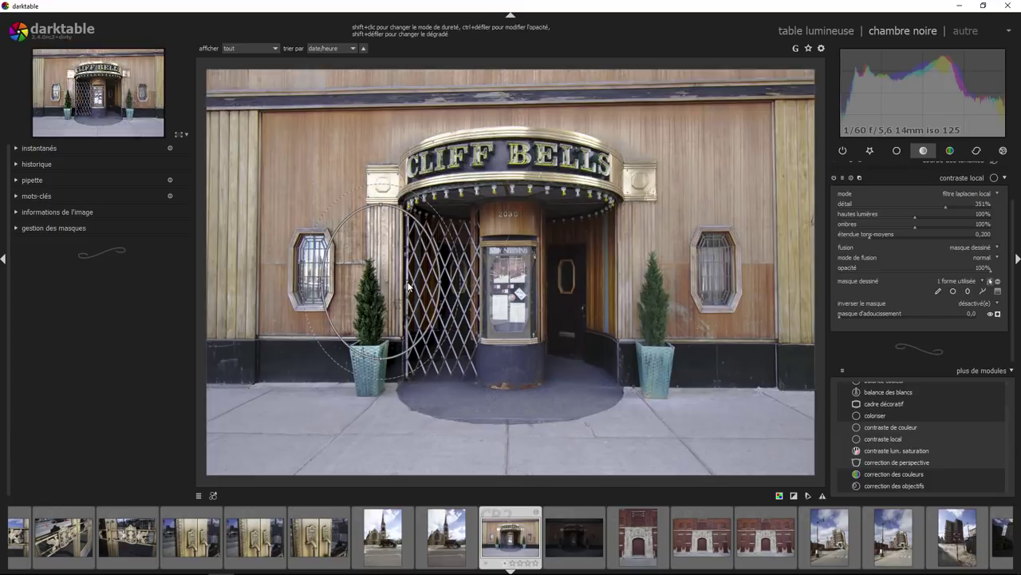
{"action": "left_click_drag", "start_coordinate": [391, 288], "coordinate": [324, 271]}
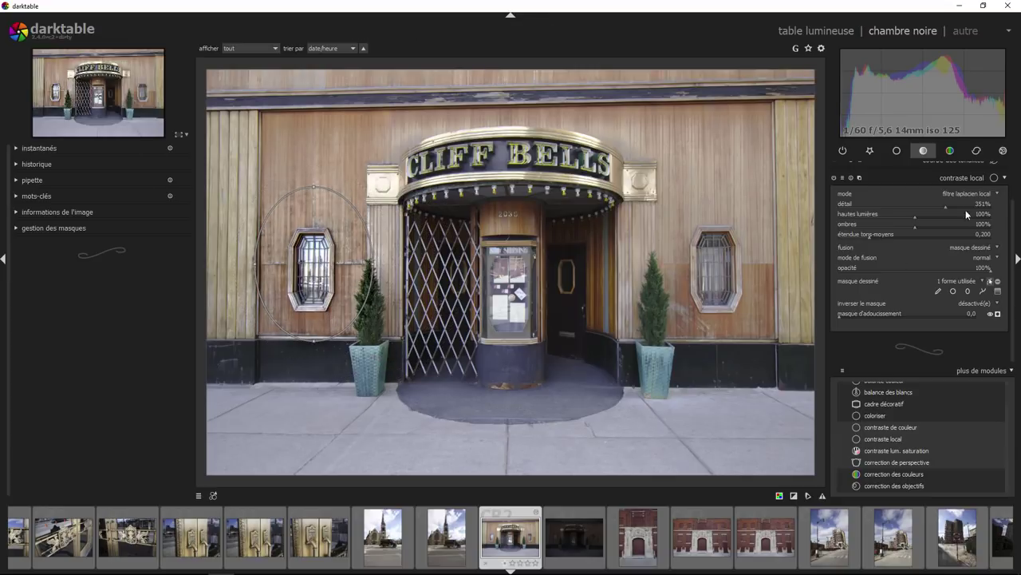
{"action": "left_click_drag", "start_coordinate": [970, 209], "coordinate": [976, 207]}
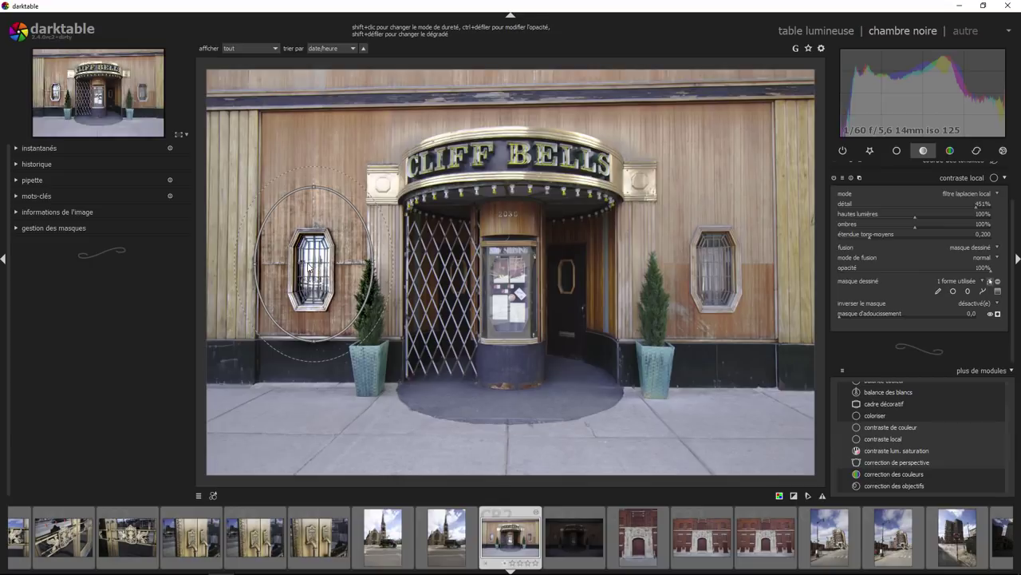
{"action": "mouse_move", "coordinate": [316, 273]}
{"action": "left_mouse_down"}
{"action": "mouse_move", "coordinate": [671, 289]}
{"action": "mouse_move", "coordinate": [753, 263]}
{"action": "left_mouse_up"}
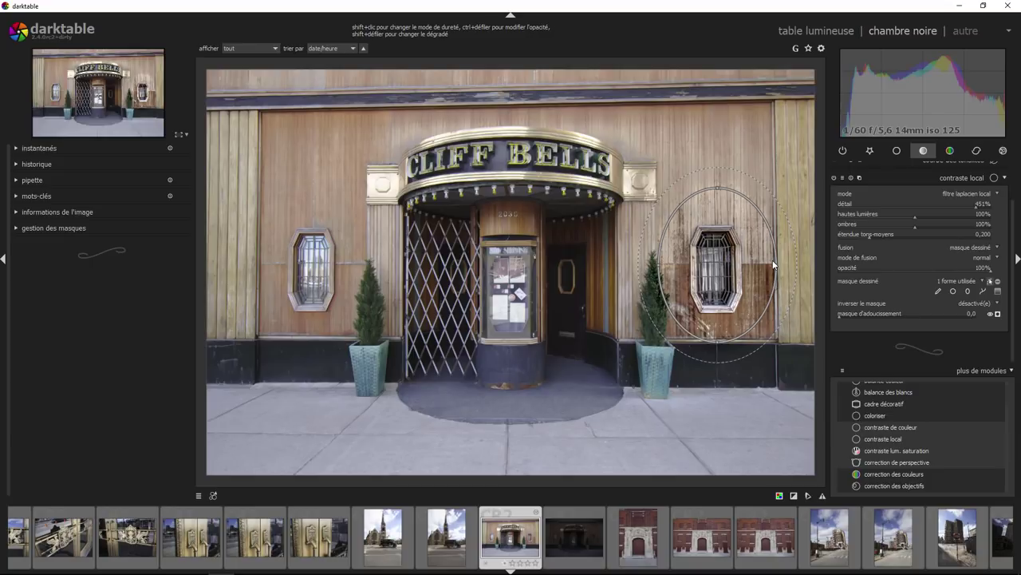
- Add a circle and a pavement brush path, then delete the path and window ellipse shapes
{"action": "left_click", "coordinate": [948, 290]}
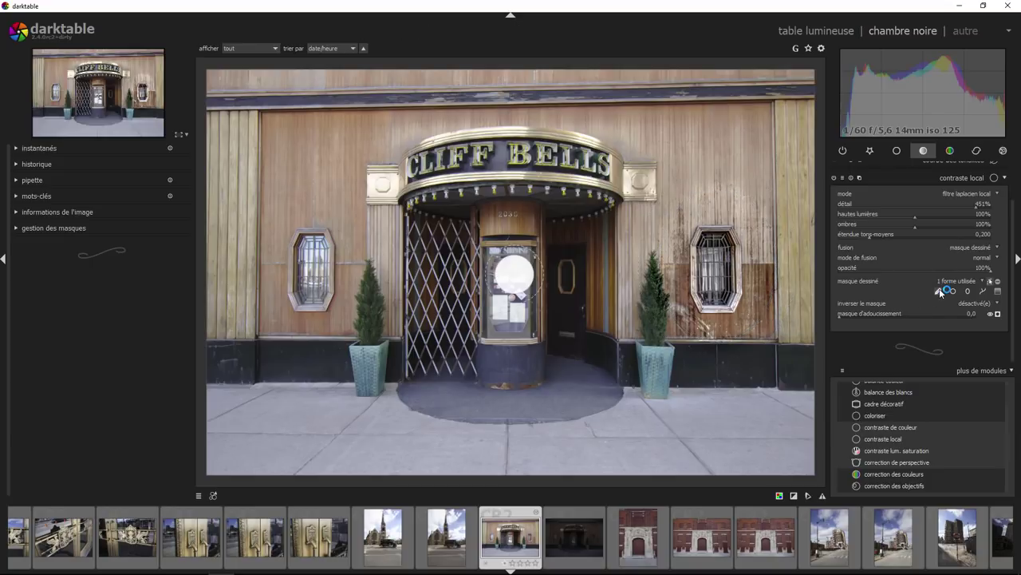
{"action": "left_click", "coordinate": [321, 315]}
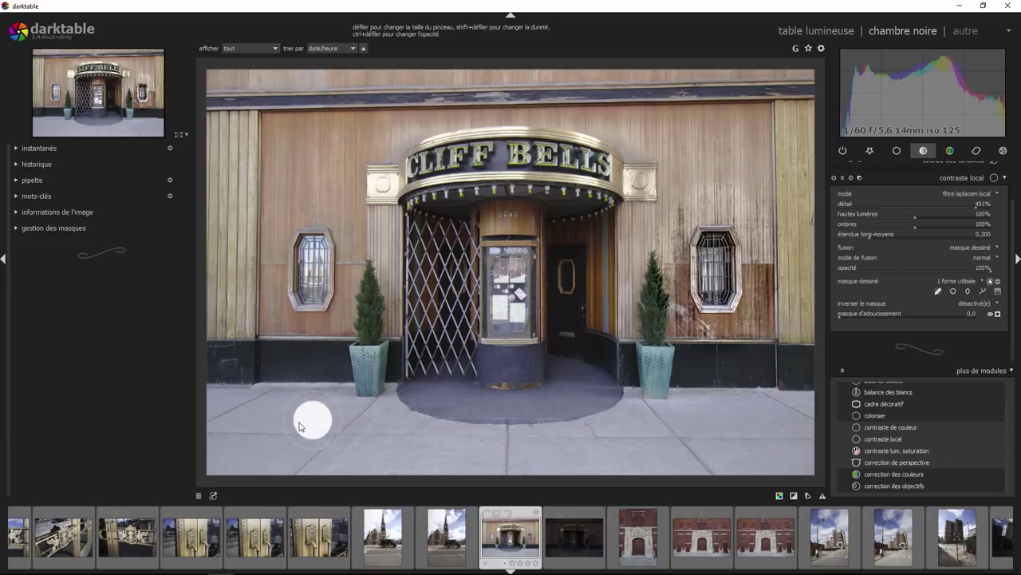
{"action": "left_click_drag", "start_coordinate": [247, 457], "coordinate": [824, 360]}
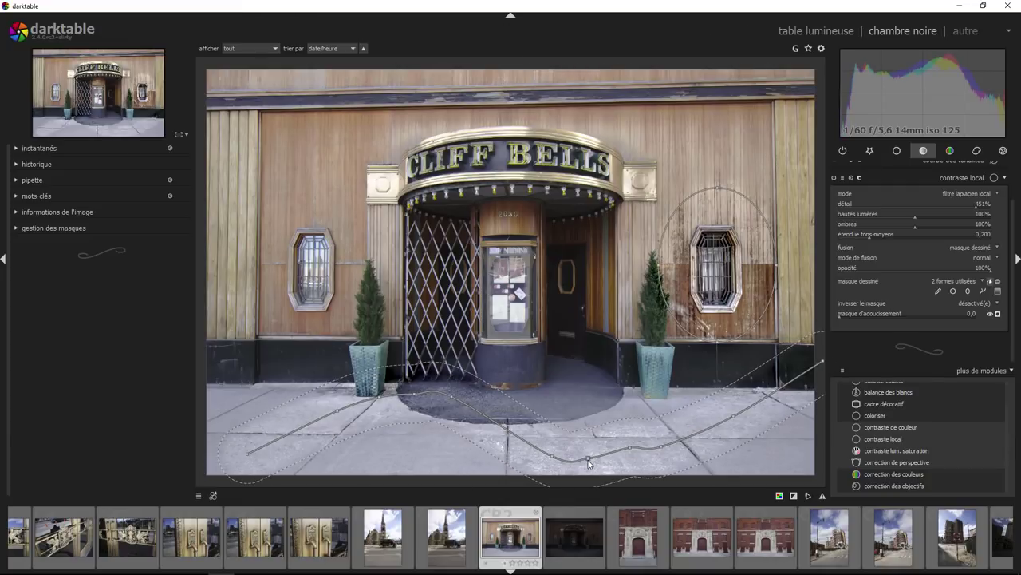
{"action": "left_click_drag", "start_coordinate": [588, 459], "coordinate": [597, 448]}
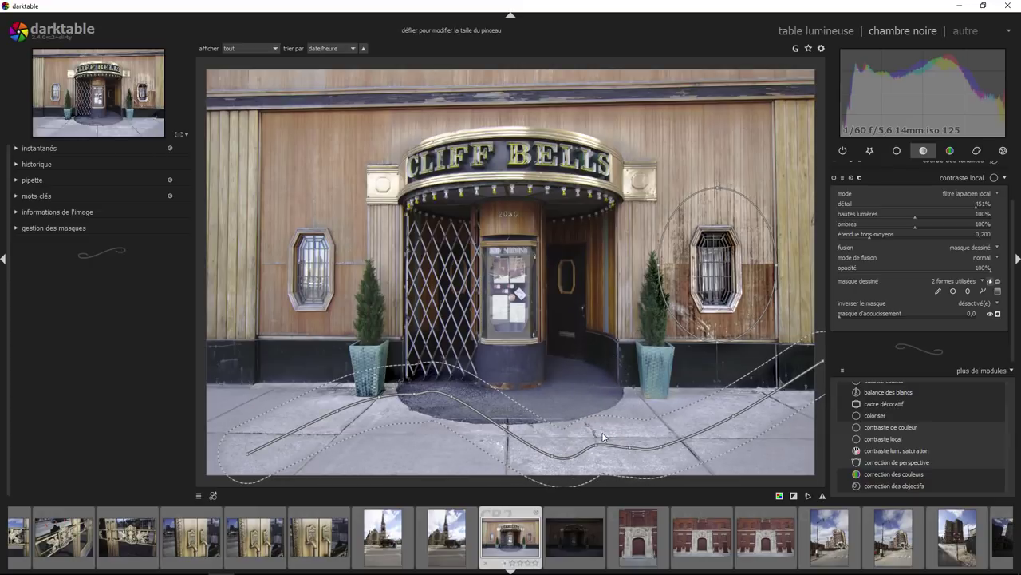
{"action": "right_click", "coordinate": [603, 435]}
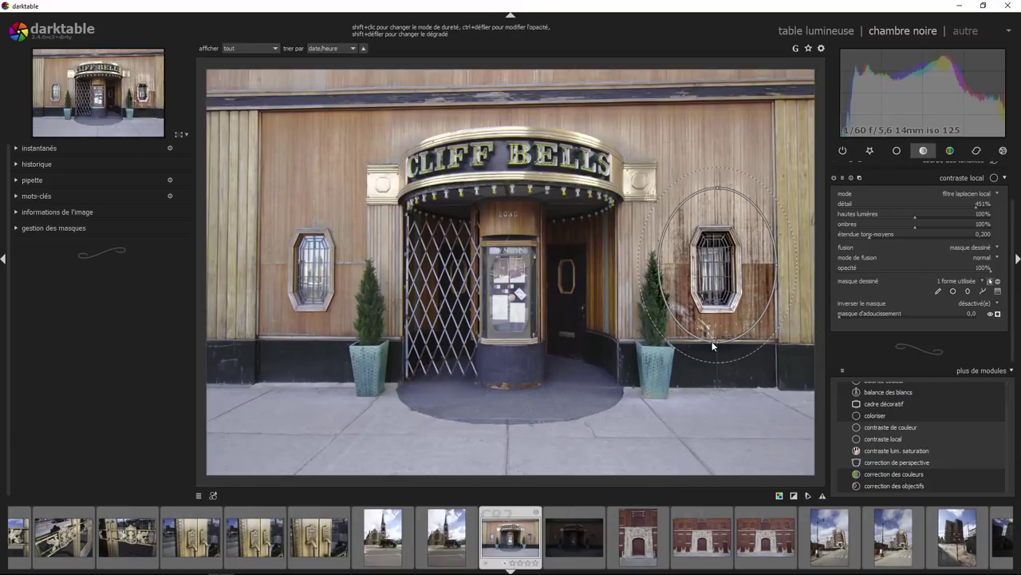
{"action": "right_click", "coordinate": [713, 345]}
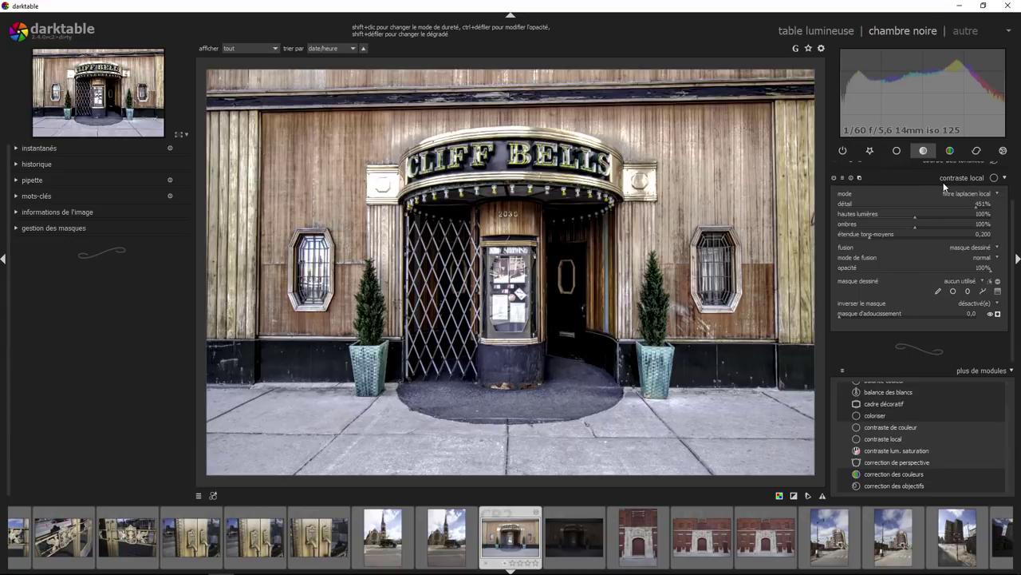
- Reset local contrast to defaults: detail 120% and blending off
{"action": "left_click", "coordinate": [841, 177]}
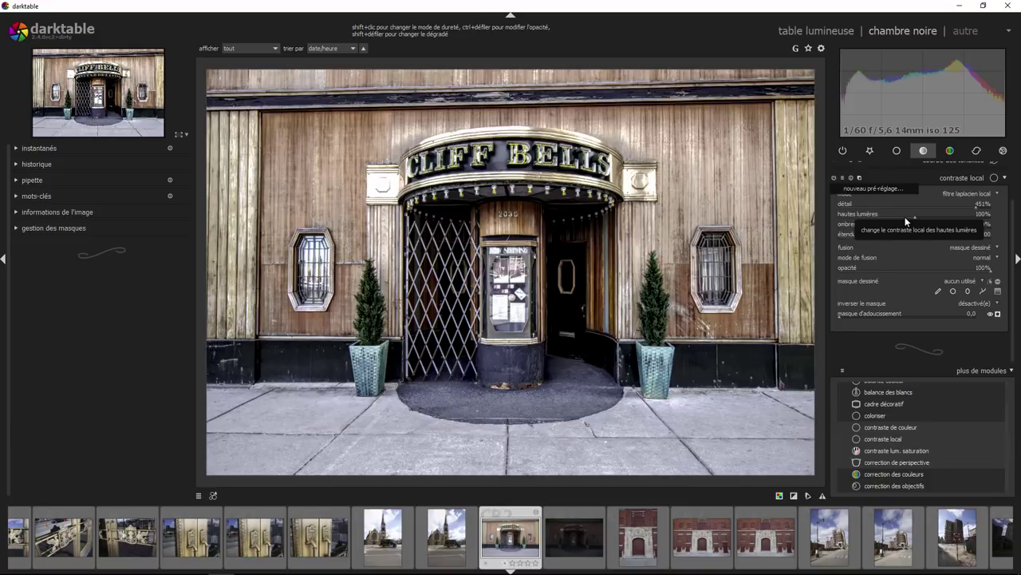
{"action": "left_click", "coordinate": [852, 177]}
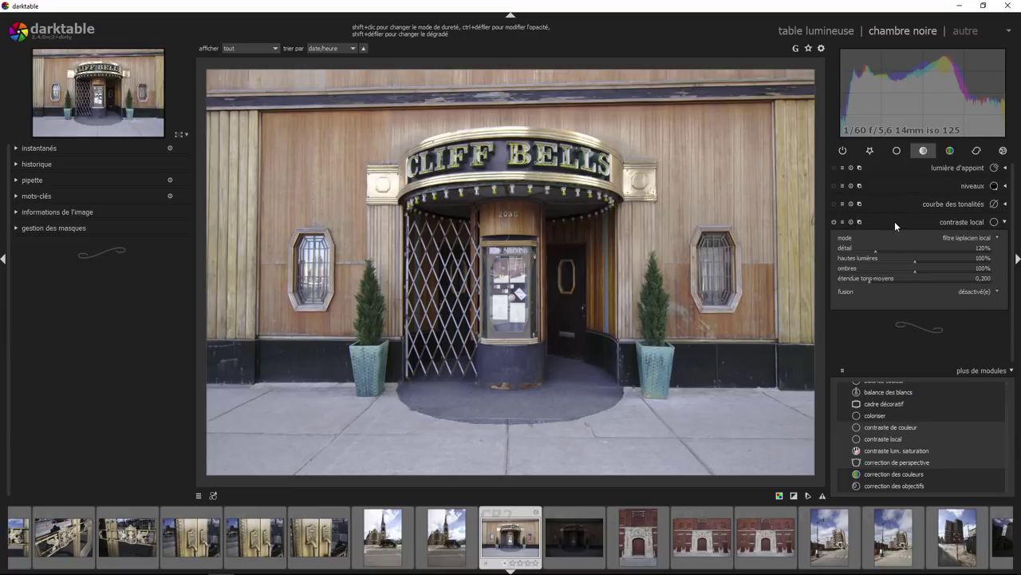
- Set local contrast 'fusion' to 'masque paramétrique'
{"action": "left_click", "coordinate": [966, 292]}
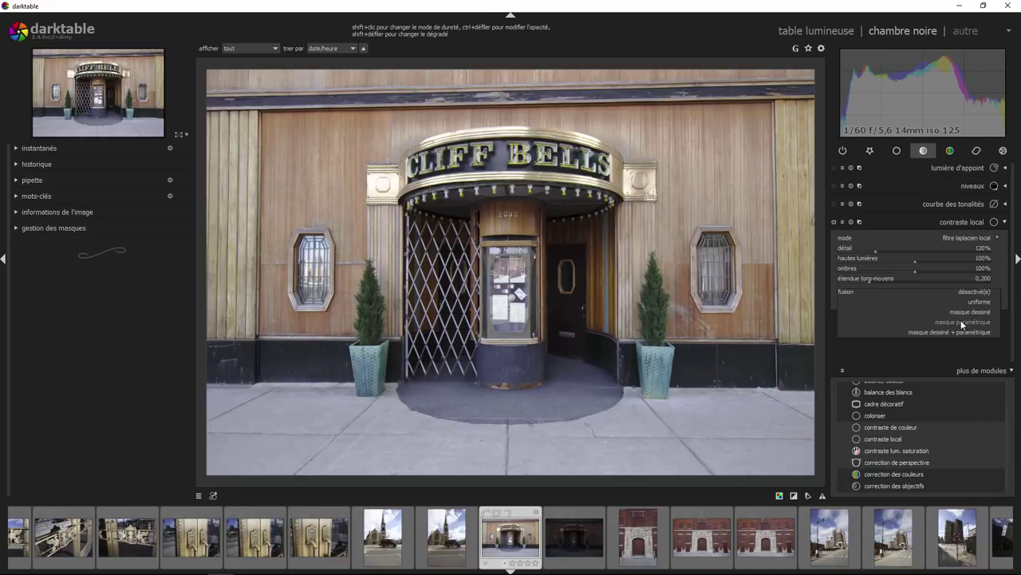
{"action": "left_click", "coordinate": [950, 322]}
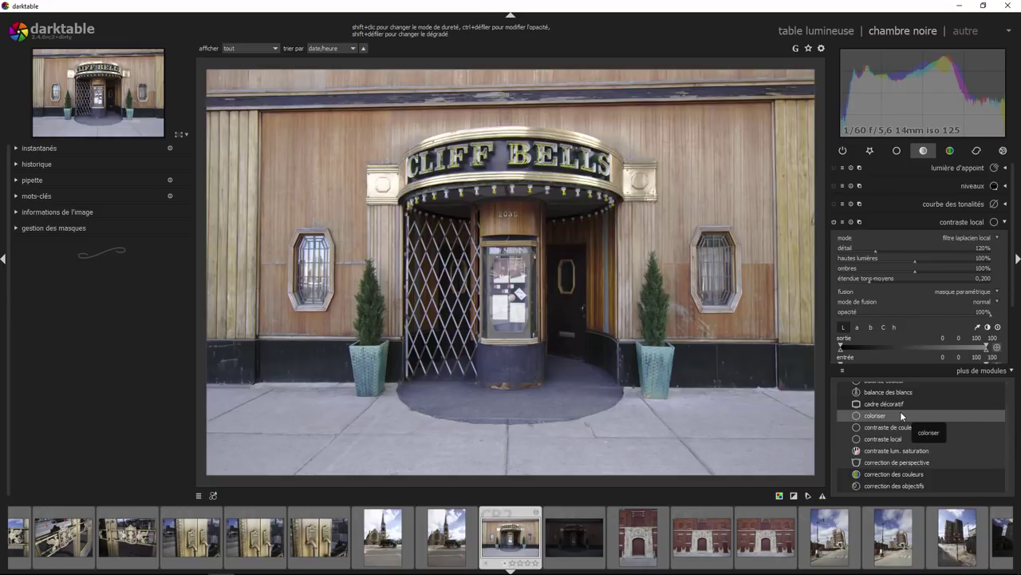
{"action": "scroll", "coordinate": [926, 431], "scroll_direction": "down", "scroll_amount": 1}
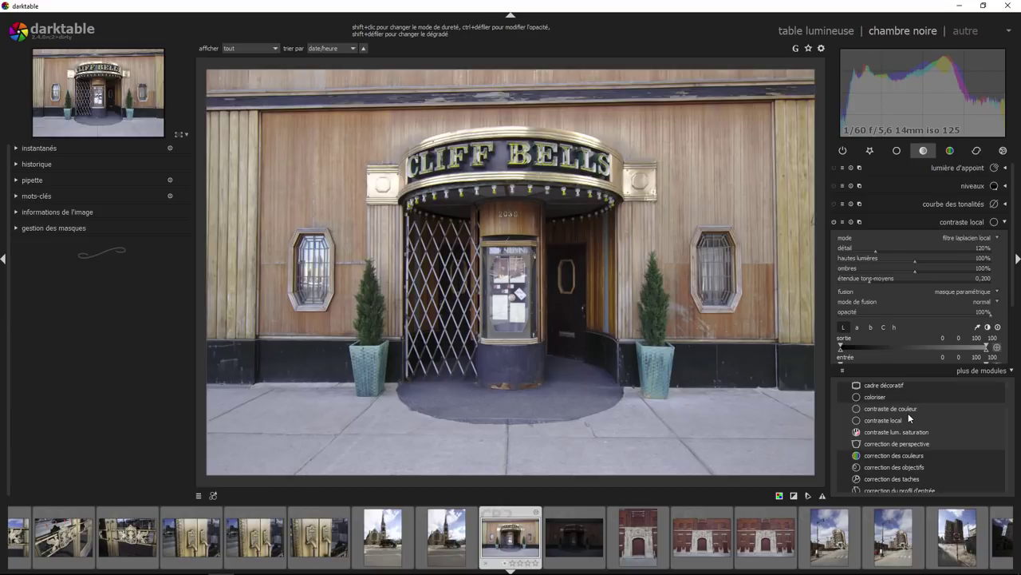
- Favourite perspective correction and auto-straighten the storefront, cropped to 'format d'origine'
{"action": "left_click", "coordinate": [889, 445]}
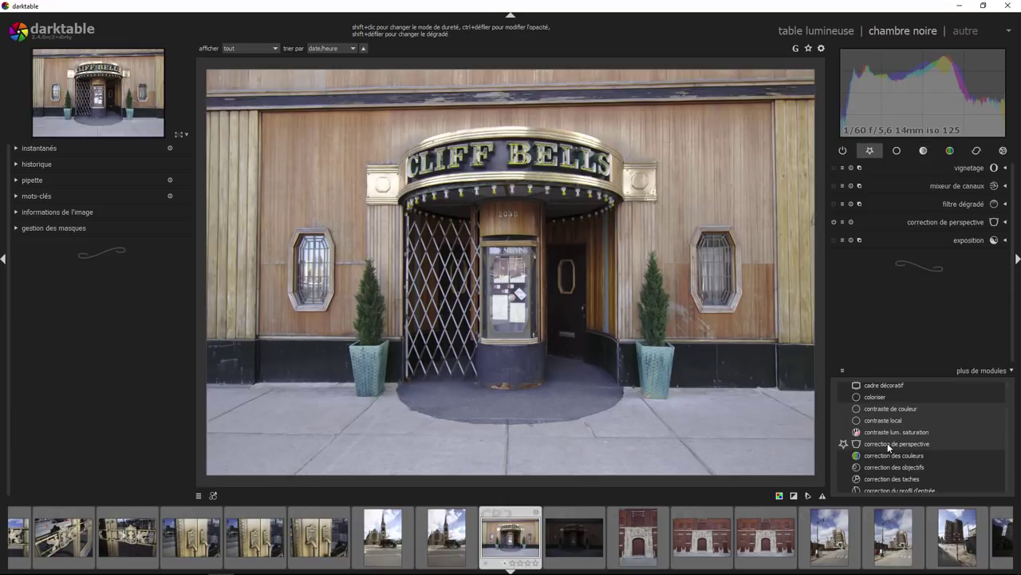
{"action": "left_click", "coordinate": [1006, 224]}
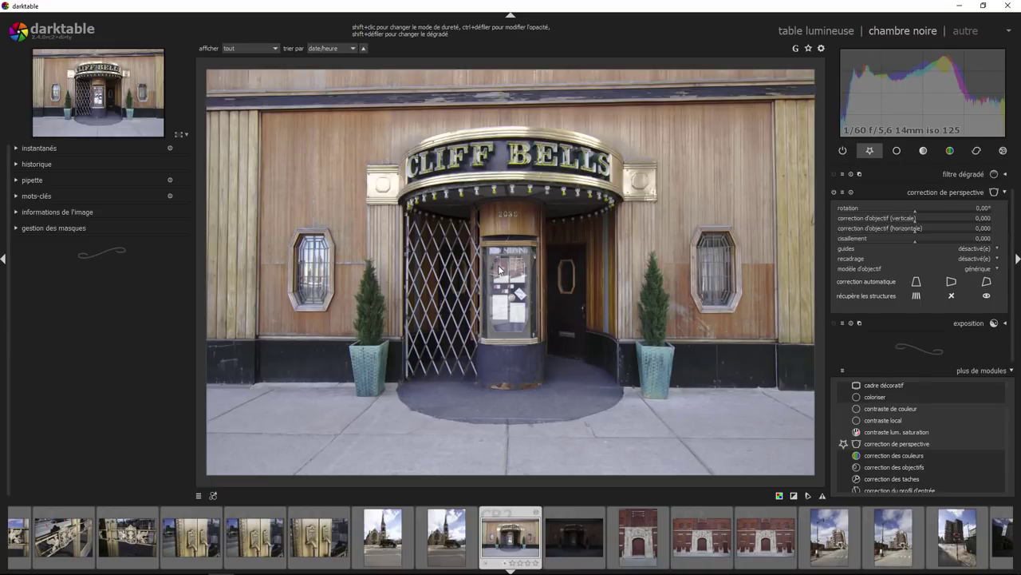
{"action": "left_click", "coordinate": [987, 285]}
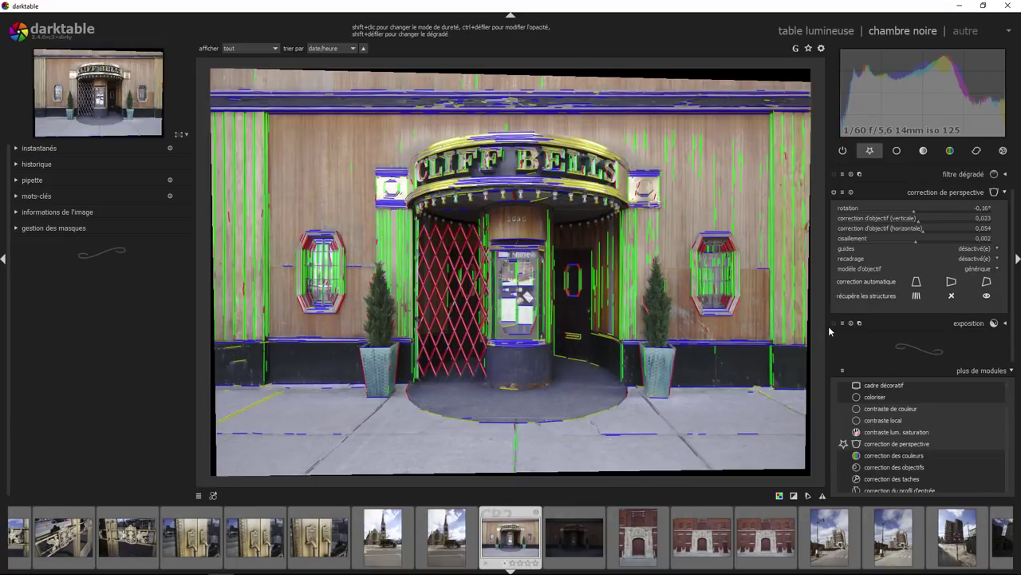
{"action": "left_click", "coordinate": [980, 259]}
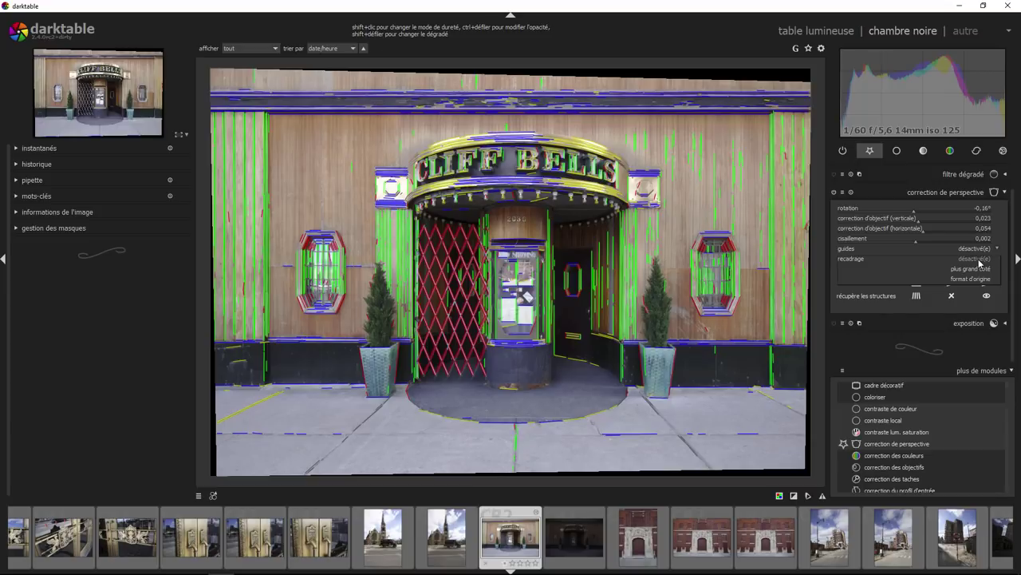
{"action": "left_click", "coordinate": [970, 279]}
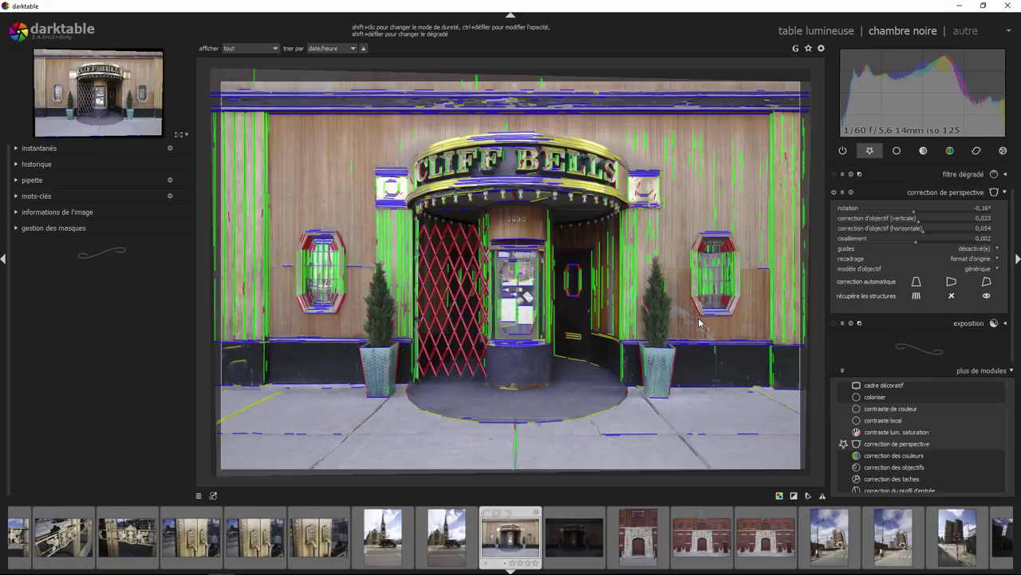
{"action": "left_click", "coordinate": [1005, 193]}
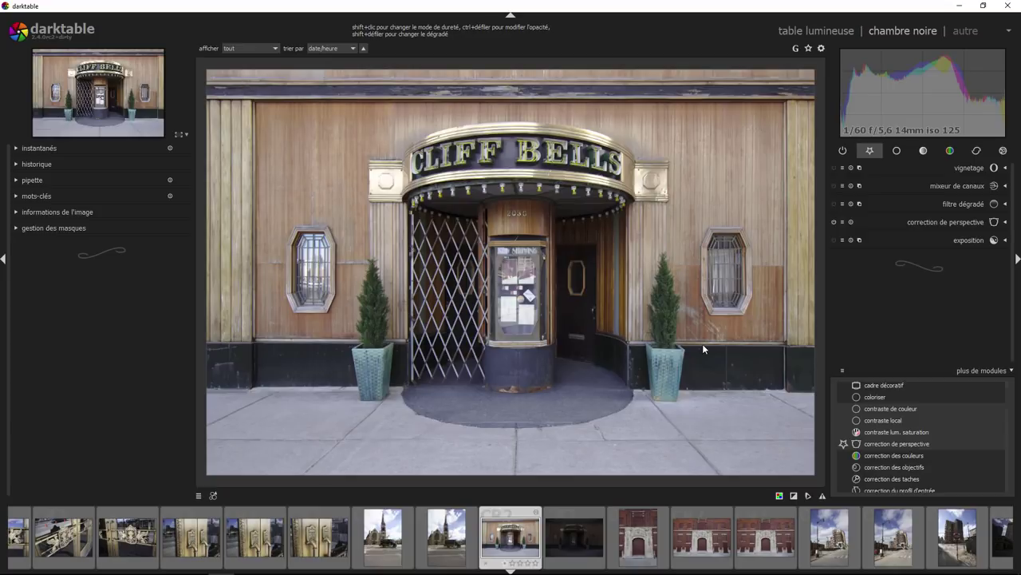
- Recheck perspective correction, then expand 'correction des couleurs' in the colour group
{"action": "left_click", "coordinate": [1007, 222]}
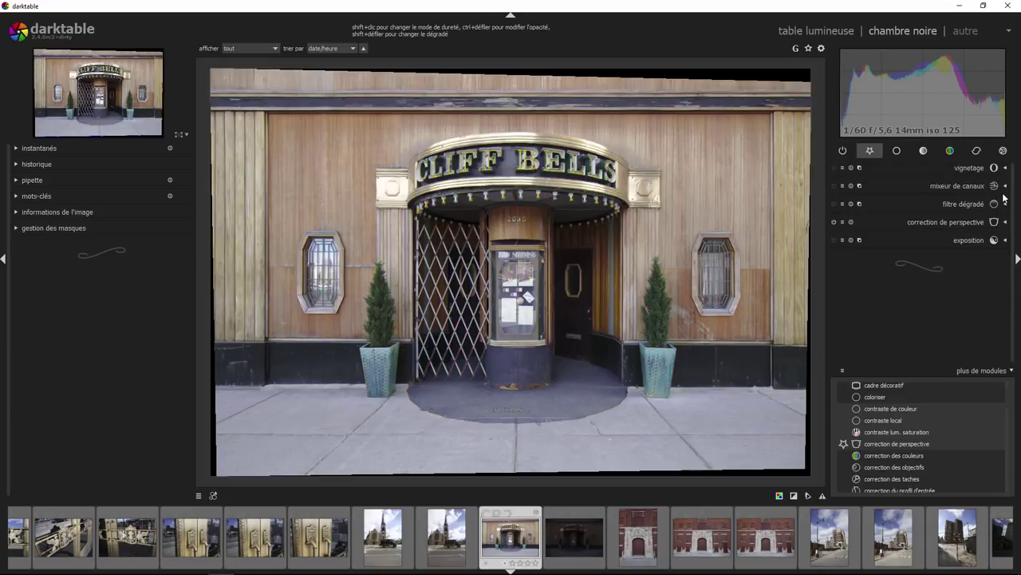
{"action": "left_click", "coordinate": [1005, 193]}
{"action": "scroll", "coordinate": [937, 435], "scroll_direction": "down", "scroll_amount": 1}
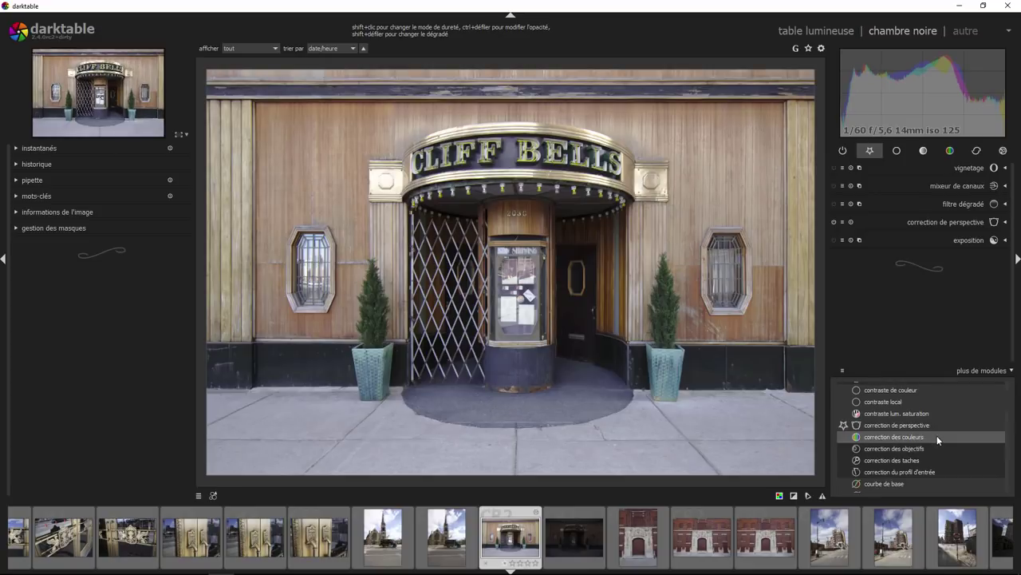
{"action": "left_click", "coordinate": [922, 436]}
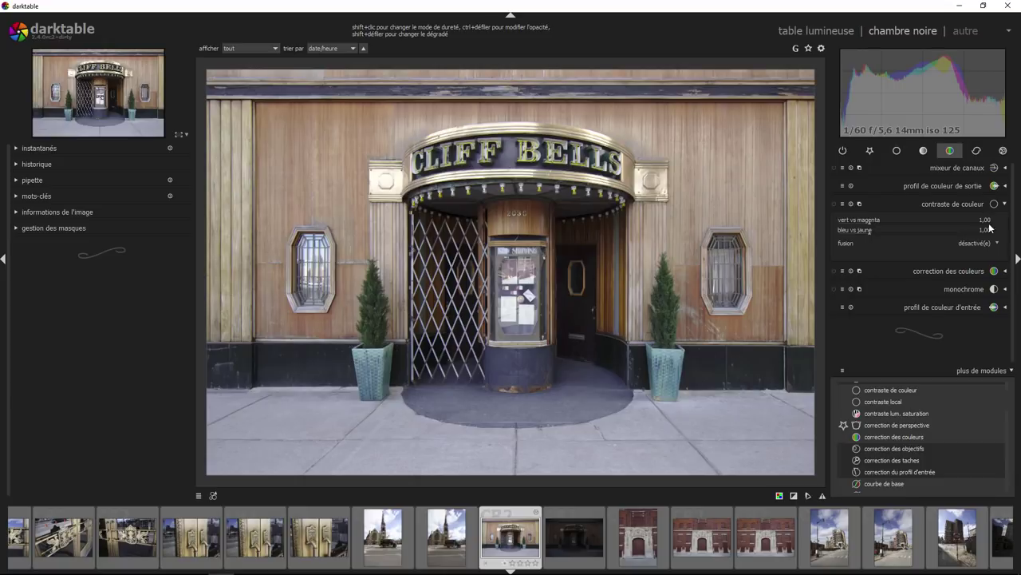
{"action": "left_click", "coordinate": [1005, 273]}
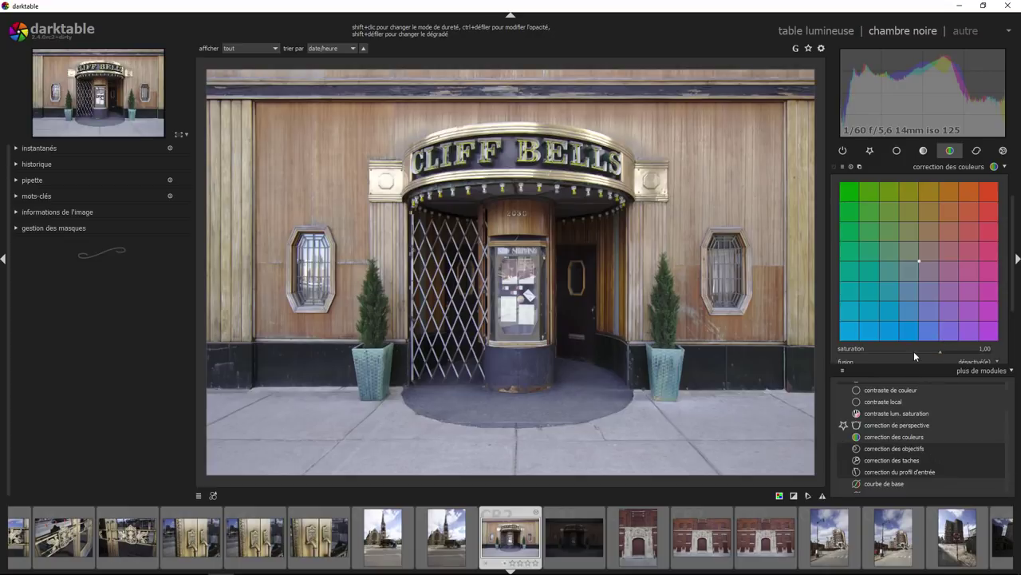
- Enable lens correction with scale 1.153, keeping the focal length at 14 mm
{"action": "left_click", "coordinate": [891, 448]}
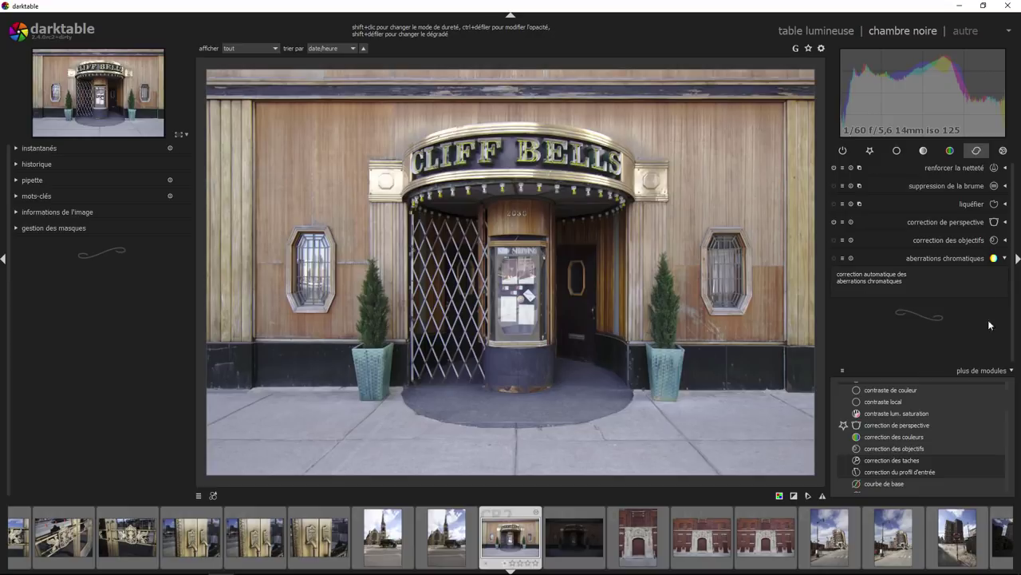
{"action": "left_click", "coordinate": [1006, 243]}
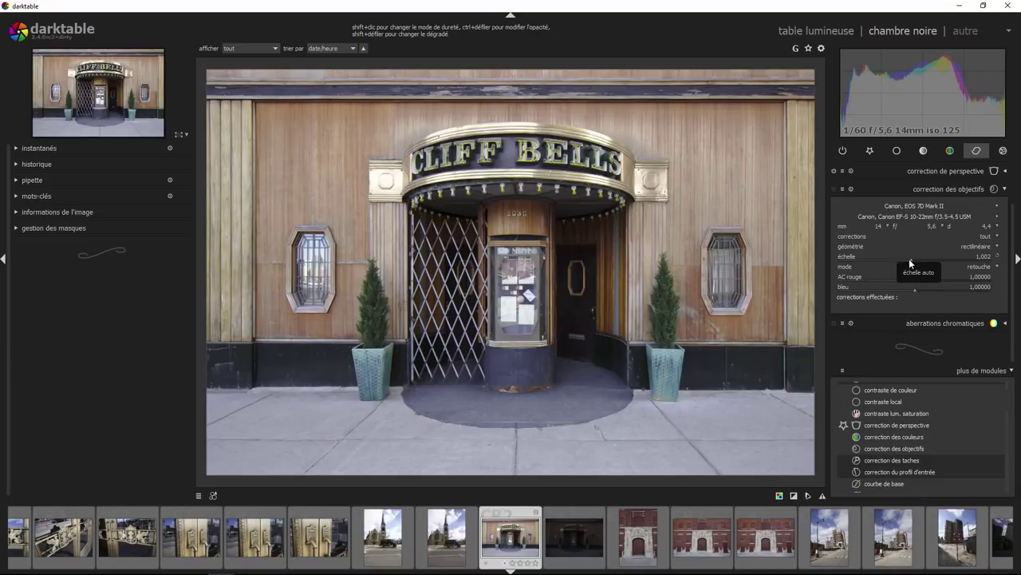
{"action": "scroll", "coordinate": [876, 262], "scroll_direction": "down", "scroll_amount": 5}
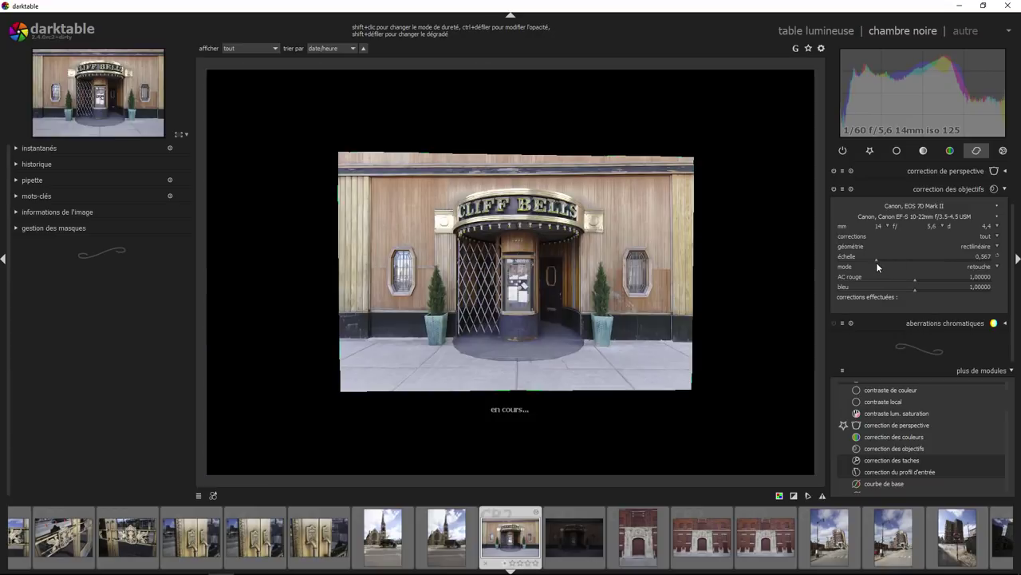
{"action": "left_click_drag", "start_coordinate": [908, 265], "coordinate": [922, 262]}
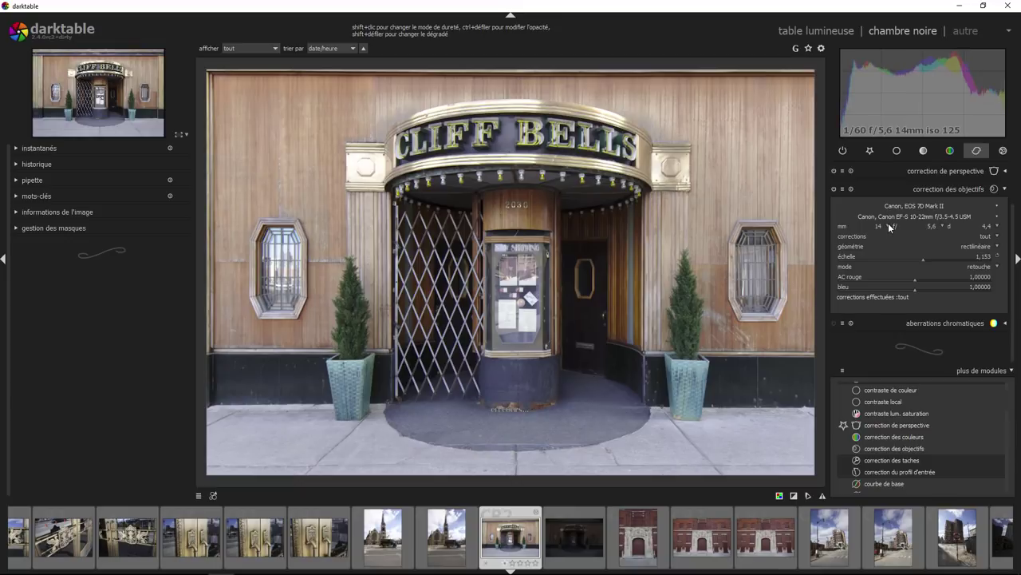
{"action": "left_click", "coordinate": [888, 224]}
{"action": "left_click", "coordinate": [888, 223]}
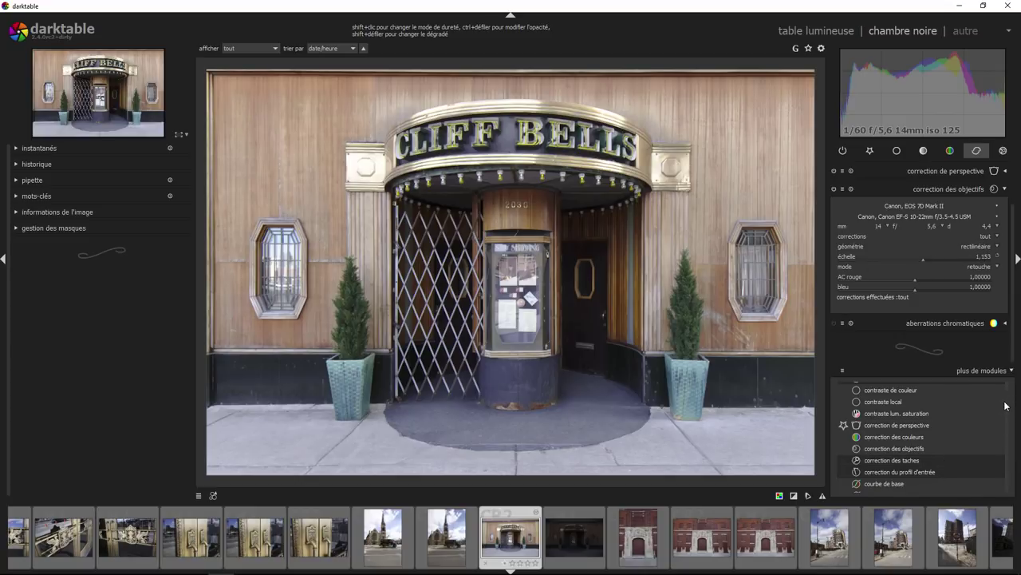
- Scroll through the modules panel and collapse the lens correction (correction des objectifs) settings
{"action": "scroll", "coordinate": [1008, 410], "scroll_direction": "down", "scroll_amount": 3}
{"action": "scroll", "coordinate": [1008, 411], "scroll_direction": "down", "scroll_amount": 2}
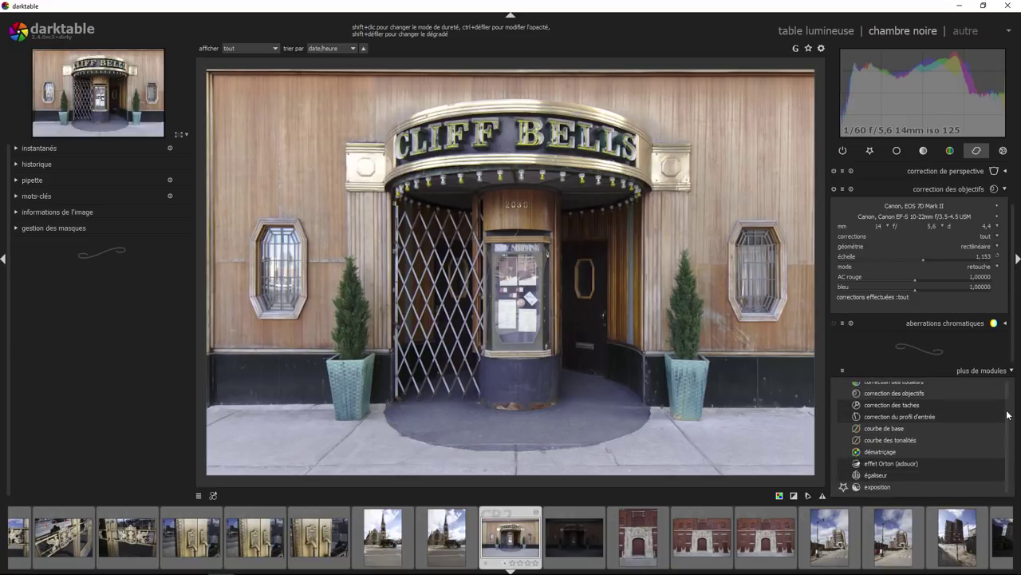
{"action": "scroll", "coordinate": [1007, 413], "scroll_direction": "down", "scroll_amount": 1}
{"action": "scroll", "coordinate": [1008, 417], "scroll_direction": "down", "scroll_amount": 1}
{"action": "scroll", "coordinate": [1007, 419], "scroll_direction": "down", "scroll_amount": 2}
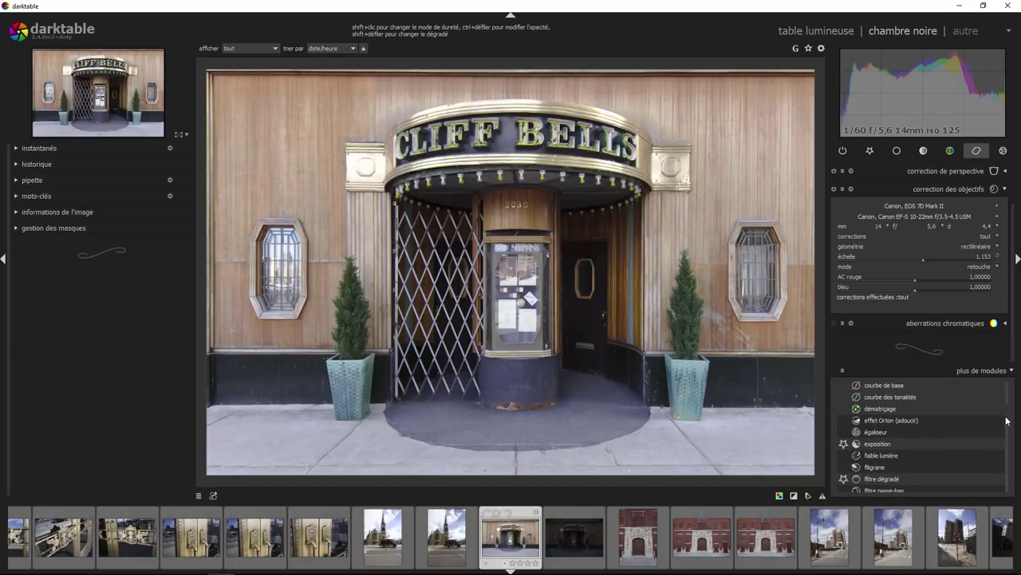
{"action": "scroll", "coordinate": [1007, 421], "scroll_direction": "down", "scroll_amount": 1}
{"action": "scroll", "coordinate": [1007, 422], "scroll_direction": "down", "scroll_amount": 2}
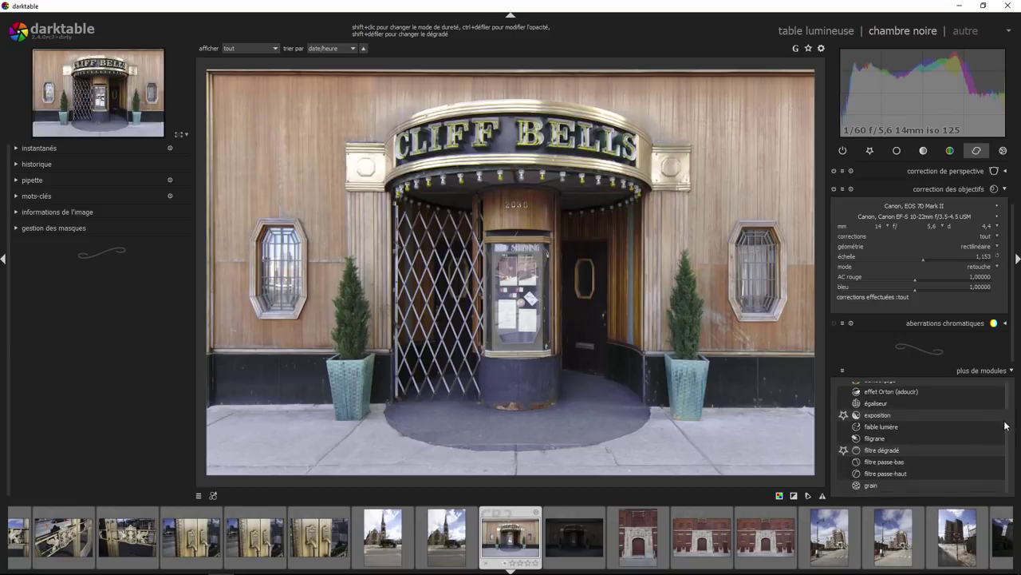
{"action": "scroll", "coordinate": [1007, 423], "scroll_direction": "down", "scroll_amount": 1}
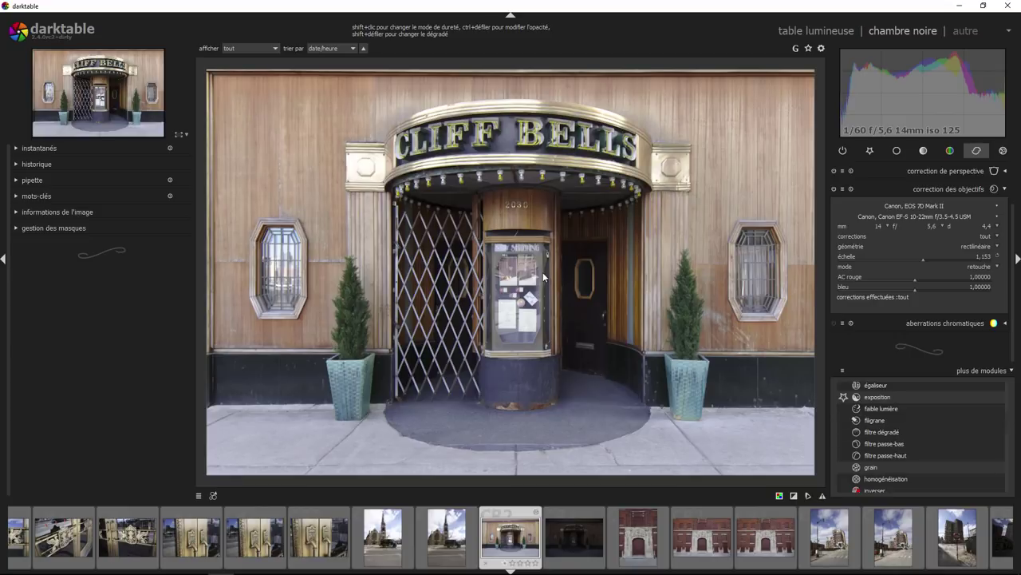
{"action": "left_click", "coordinate": [1006, 189]}
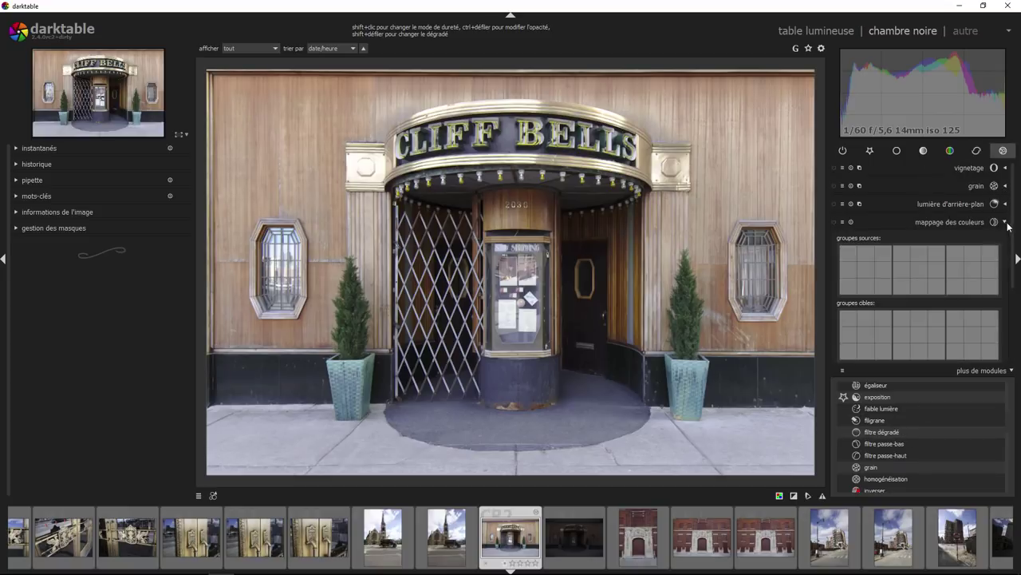
- Add a graduated filter (filtre dégradé) with 4.13 EV density, tilted about −17°
{"action": "left_click", "coordinate": [1008, 225]}
{"action": "left_click", "coordinate": [1006, 242]}
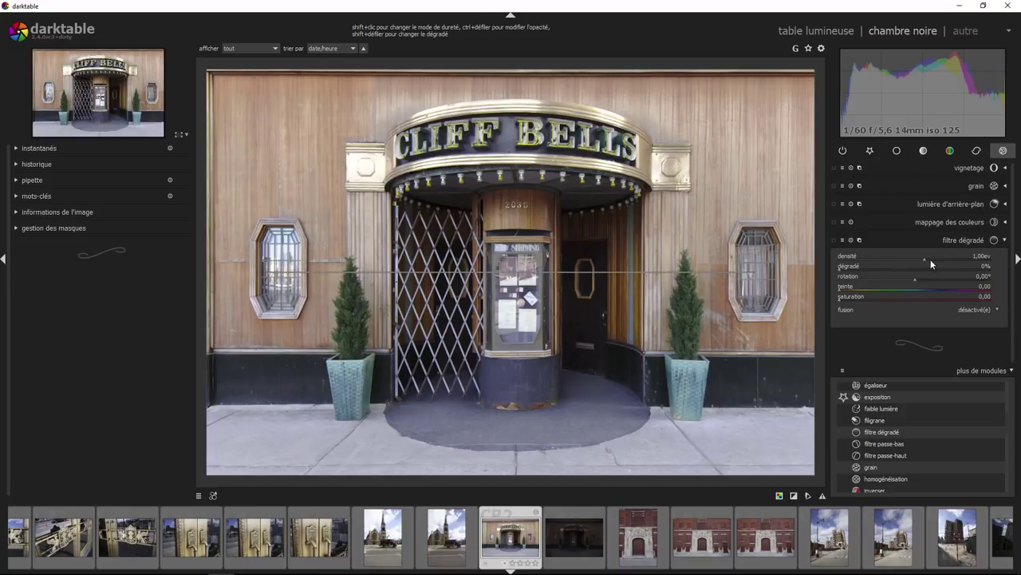
{"action": "left_click_drag", "start_coordinate": [927, 257], "coordinate": [941, 266]}
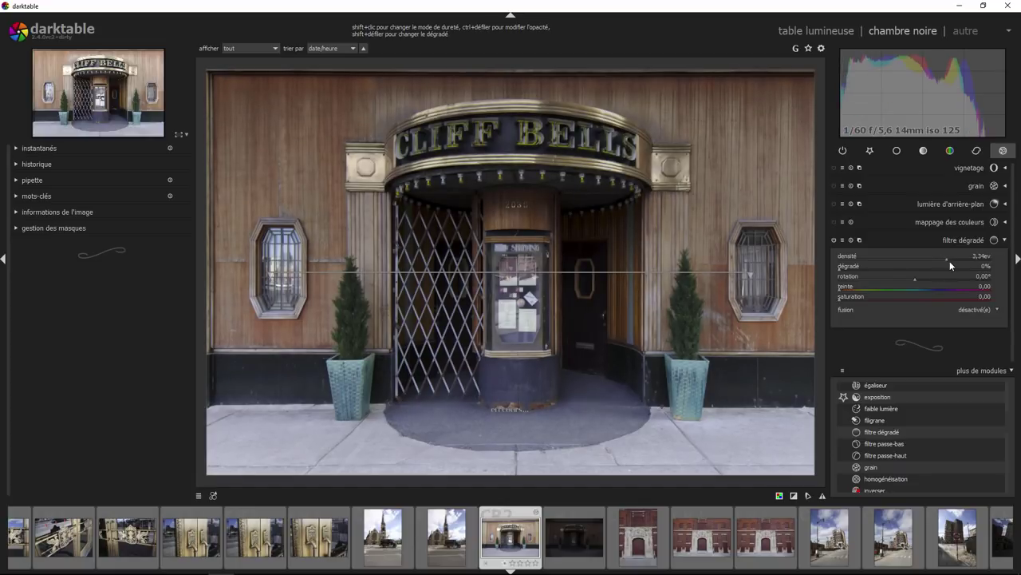
{"action": "left_click_drag", "start_coordinate": [941, 256], "coordinate": [954, 265]}
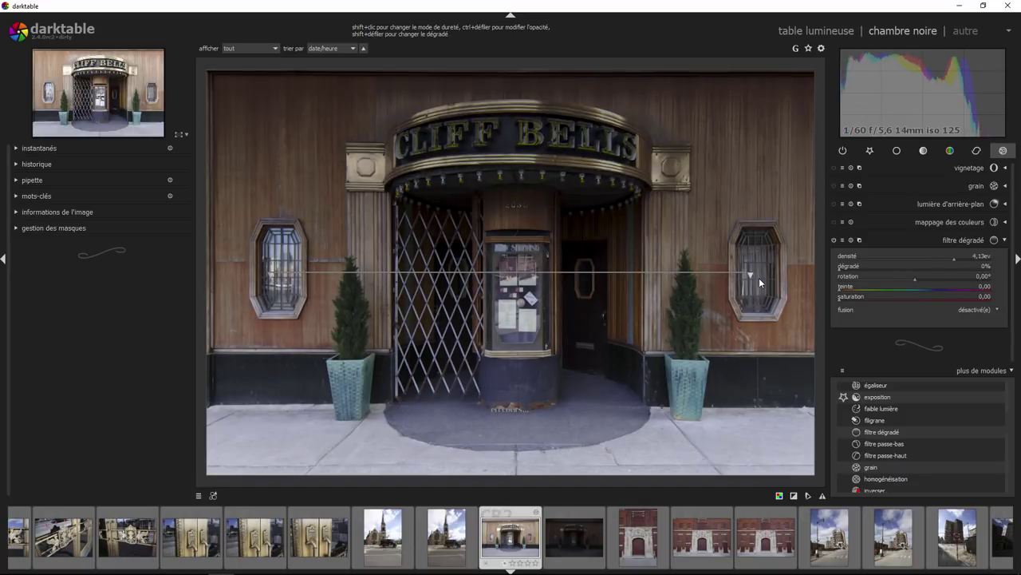
{"action": "left_click_drag", "start_coordinate": [750, 274], "coordinate": [758, 376]}
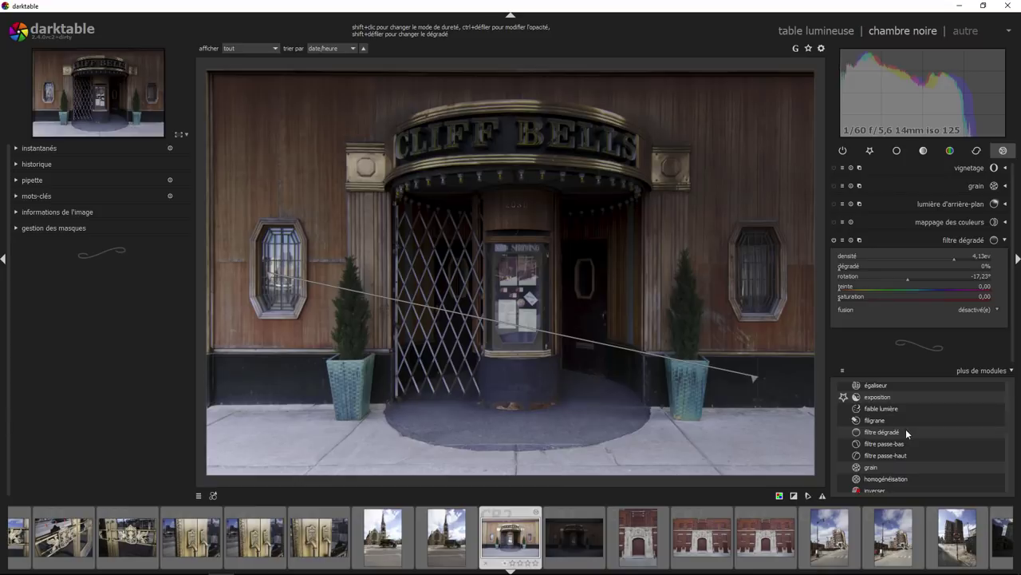
- Find the channel mixer (mixeur de canaux) among the extra modules and star it as a favourite
{"action": "scroll", "coordinate": [910, 432], "scroll_direction": "down", "scroll_amount": 2}
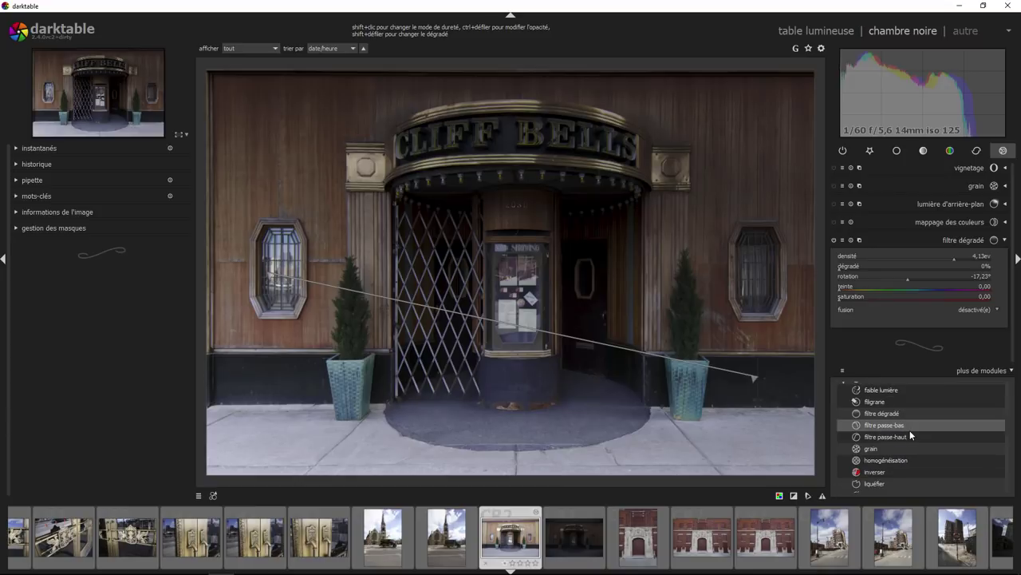
{"action": "scroll", "coordinate": [909, 430], "scroll_direction": "down", "scroll_amount": 1}
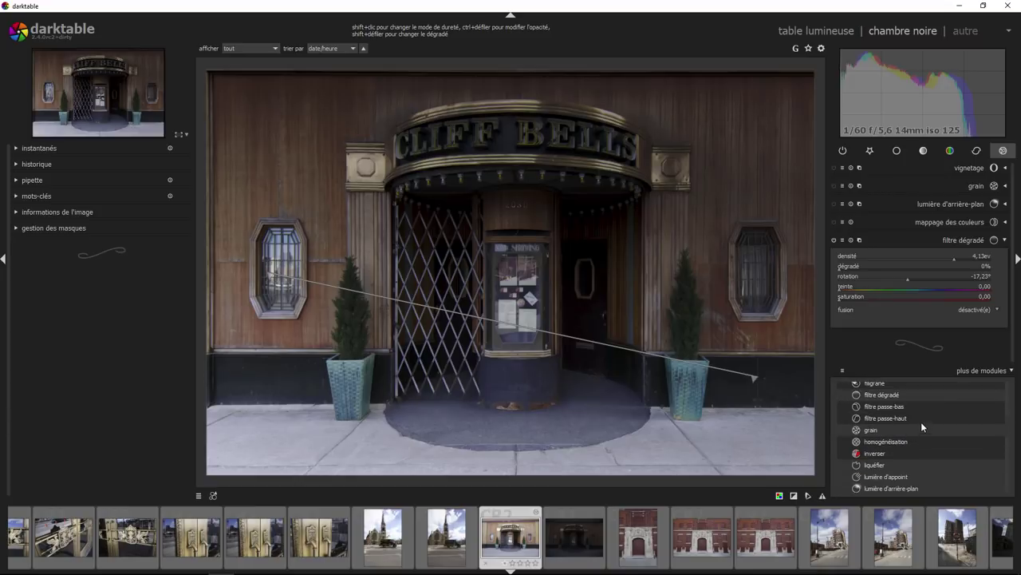
{"action": "scroll", "coordinate": [912, 413], "scroll_direction": "down", "scroll_amount": 1}
{"action": "scroll", "coordinate": [912, 413], "scroll_direction": "down", "scroll_amount": 2}
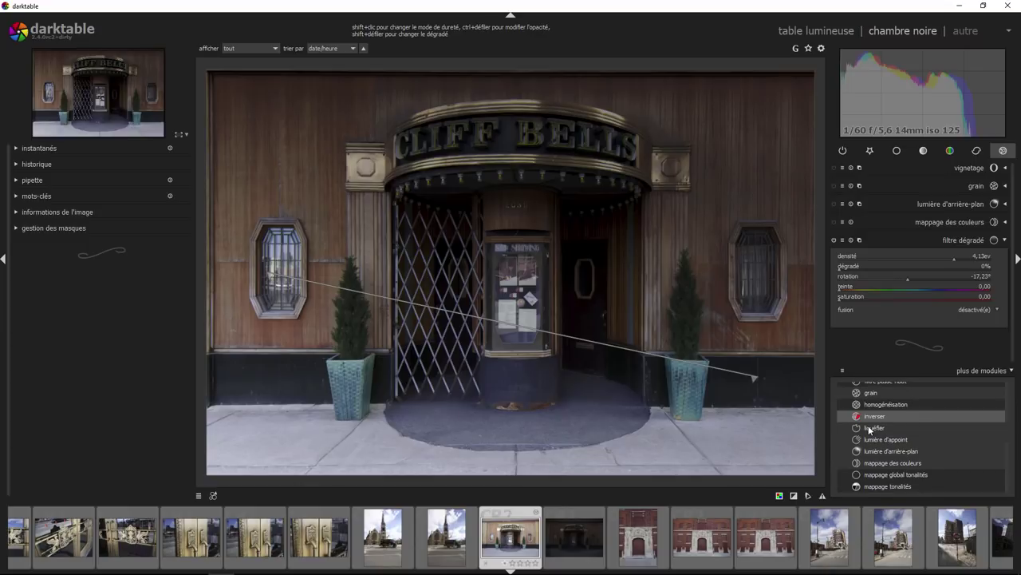
{"action": "scroll", "coordinate": [904, 403], "scroll_direction": "down", "scroll_amount": 2}
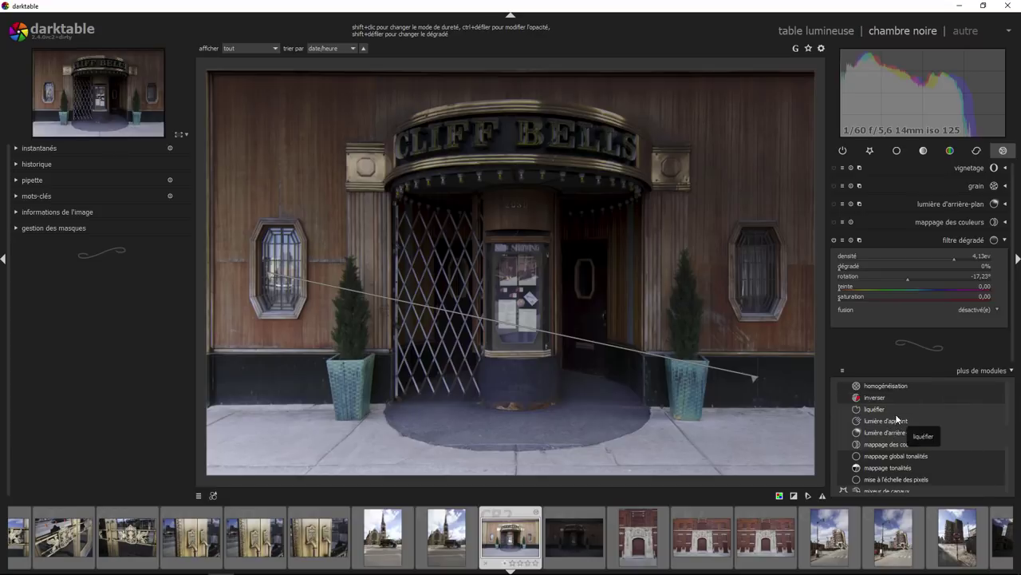
{"action": "scroll", "coordinate": [895, 414], "scroll_direction": "down", "scroll_amount": 2}
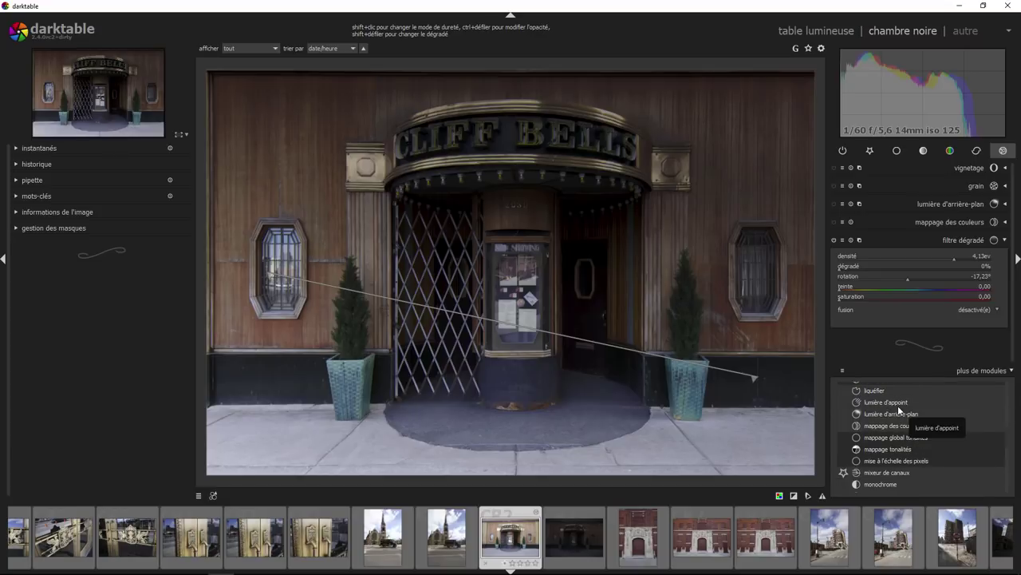
{"action": "scroll", "coordinate": [898, 405], "scroll_direction": "down", "scroll_amount": 1}
{"action": "scroll", "coordinate": [898, 405], "scroll_direction": "down", "scroll_amount": 2}
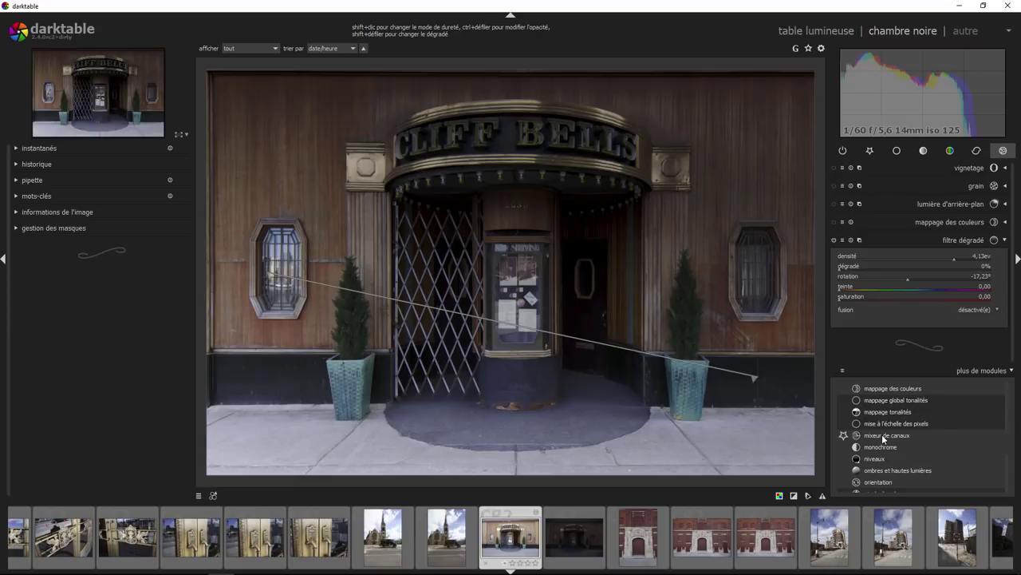
{"action": "left_click", "coordinate": [881, 434]}
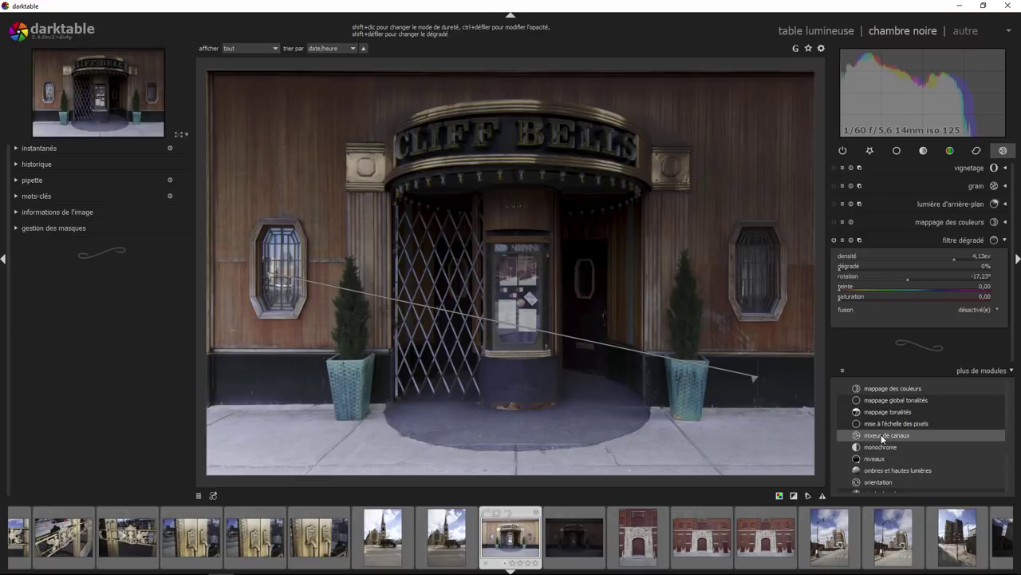
{"action": "left_click", "coordinate": [881, 435]}
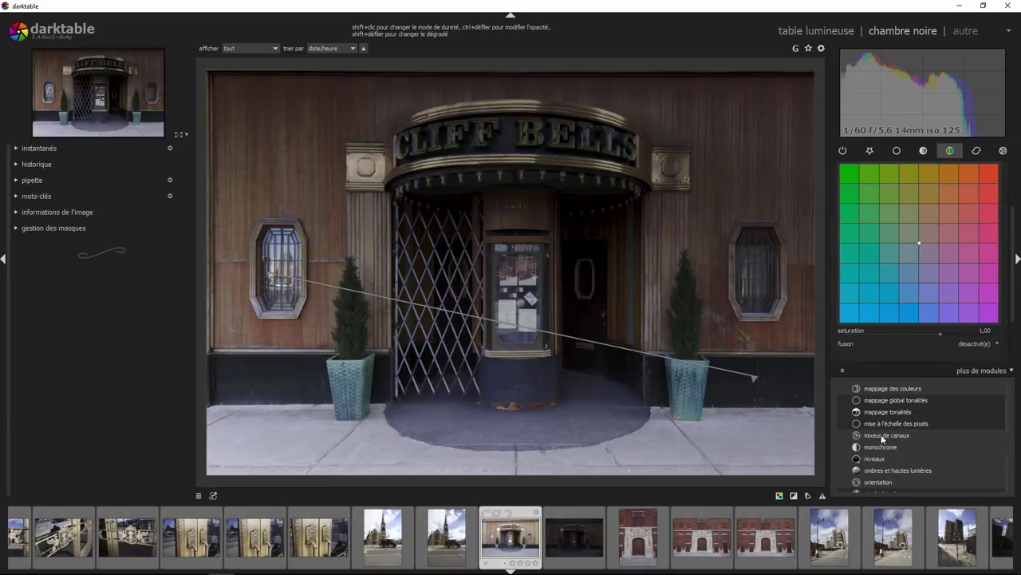
{"action": "left_click", "coordinate": [888, 433]}
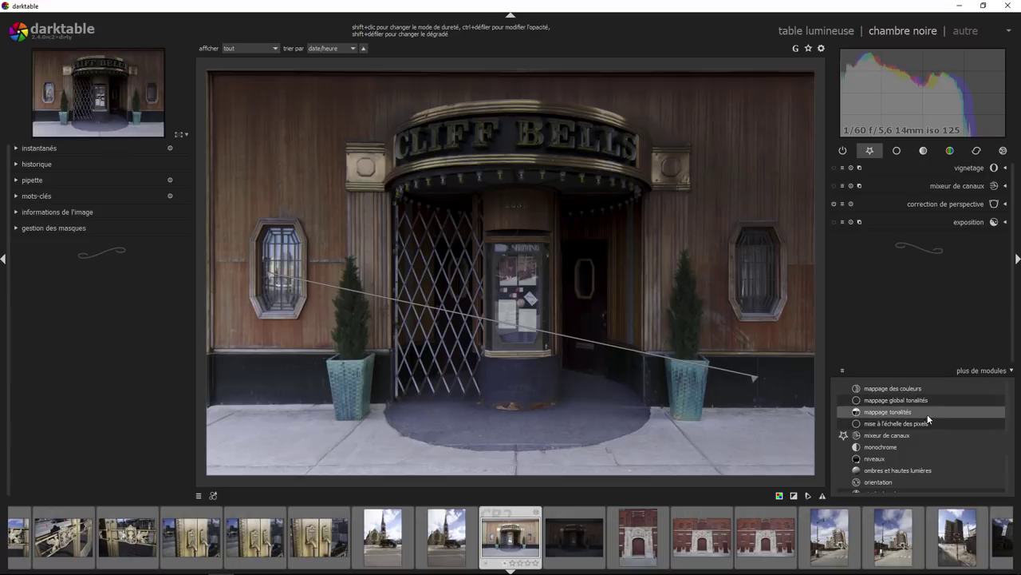
{"action": "scroll", "coordinate": [929, 411], "scroll_direction": "down", "scroll_amount": 1}
- Favourite the monochrome module and drag its filter toward cyan, then back toward red
{"action": "left_click", "coordinate": [887, 428]}
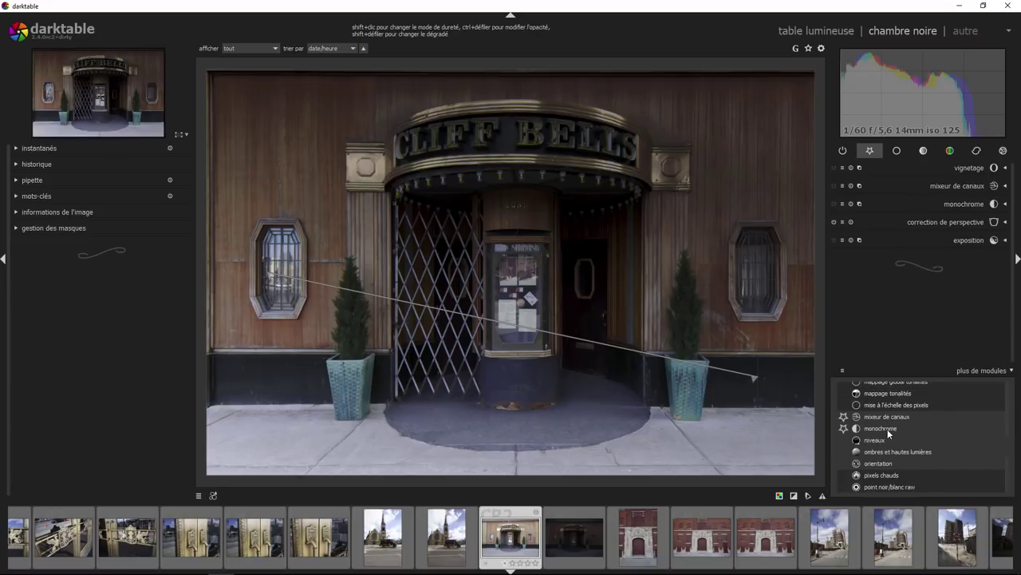
{"action": "left_click", "coordinate": [1005, 205]}
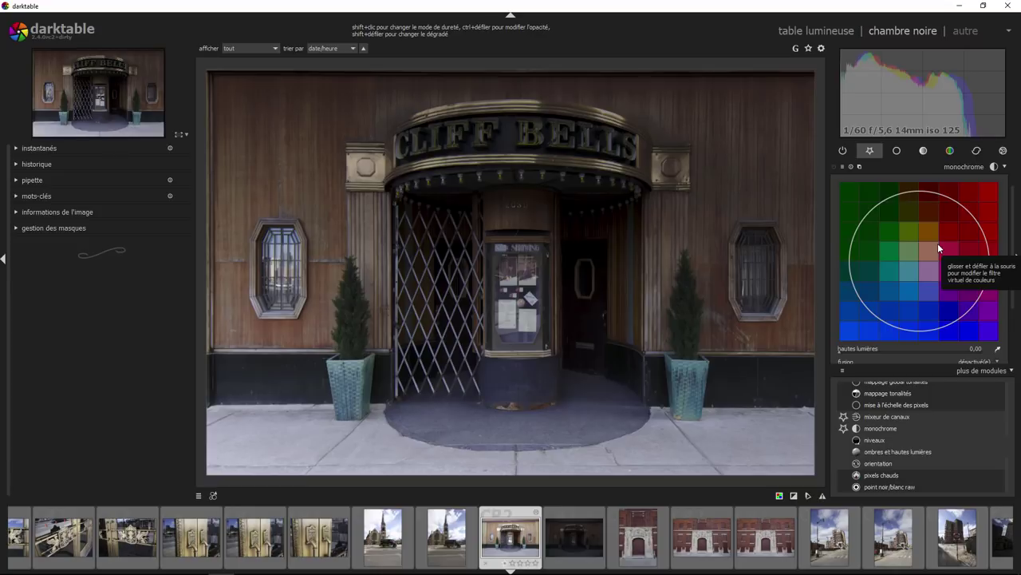
{"action": "left_click_drag", "start_coordinate": [928, 266], "coordinate": [719, 279]}
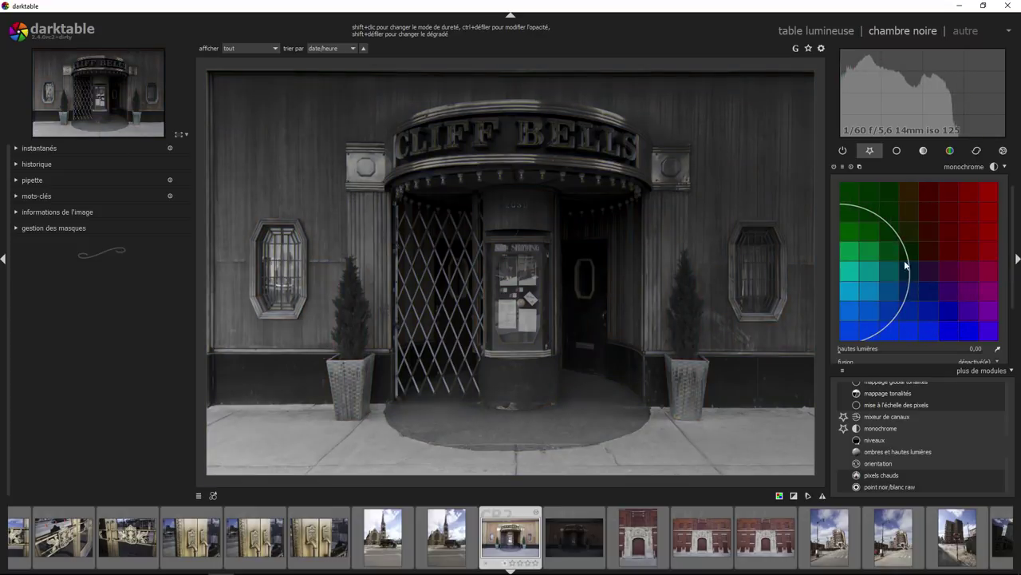
{"action": "mouse_move", "coordinate": [868, 278]}
{"action": "left_mouse_down"}
{"action": "mouse_move", "coordinate": [968, 220]}
{"action": "mouse_move", "coordinate": [941, 299]}
{"action": "mouse_move", "coordinate": [861, 224]}
{"action": "mouse_move", "coordinate": [861, 237]}
{"action": "mouse_move", "coordinate": [926, 262]}
{"action": "left_mouse_up"}
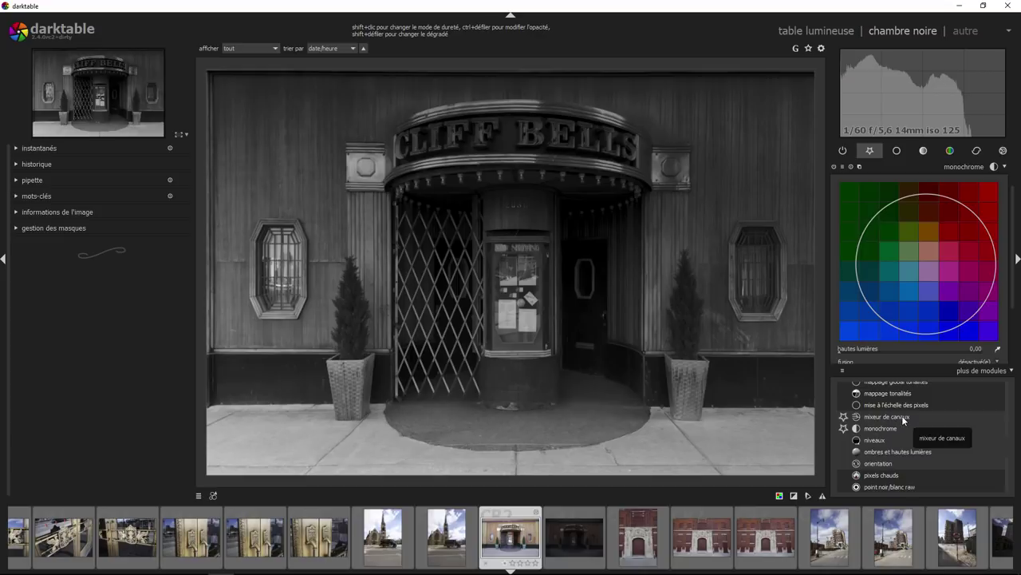
{"action": "scroll", "coordinate": [903, 418], "scroll_direction": "down", "scroll_amount": 1}
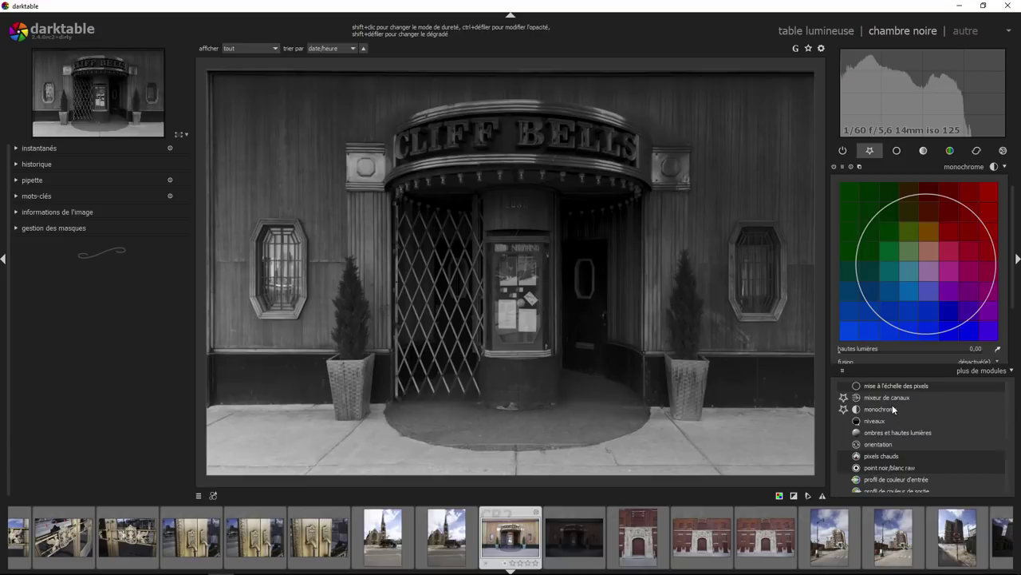
- Switch off the monochrome module so the storefront returns to colour
{"action": "left_click", "coordinate": [836, 166]}
{"action": "scroll", "coordinate": [897, 390], "scroll_direction": "down", "scroll_amount": 1}
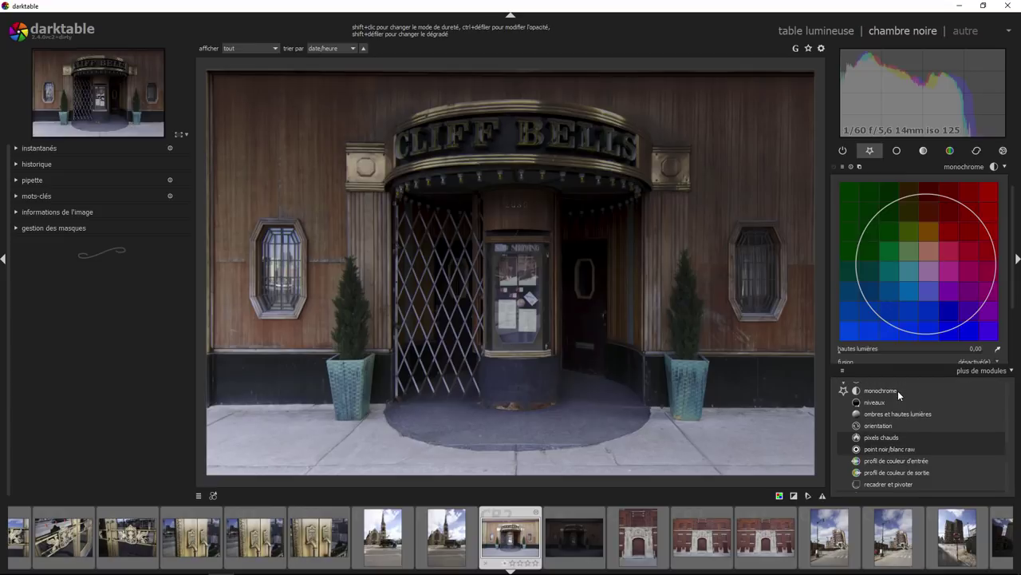
{"action": "scroll", "coordinate": [898, 390], "scroll_direction": "down", "scroll_amount": 1}
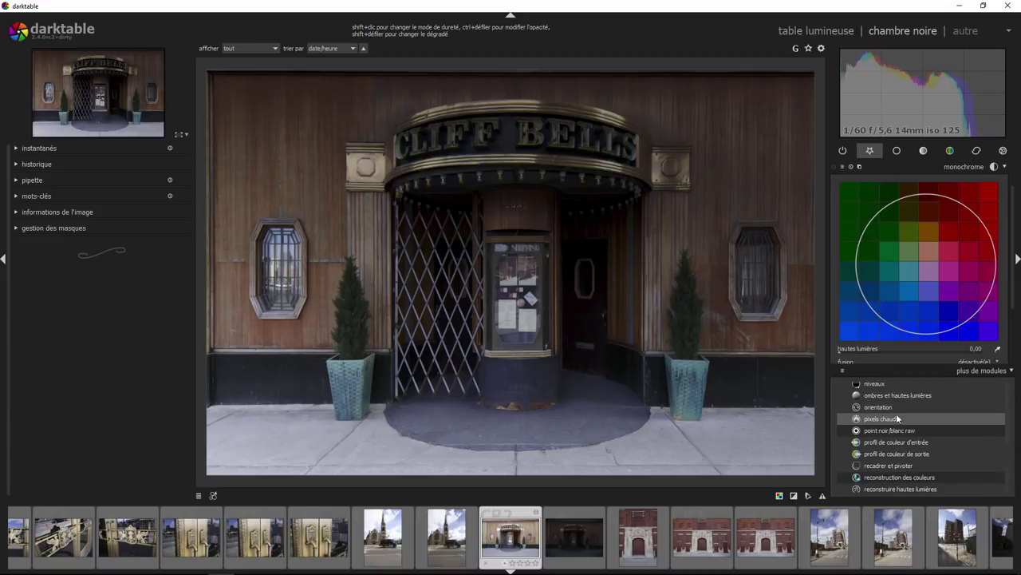
{"action": "scroll", "coordinate": [892, 421], "scroll_direction": "down", "scroll_amount": 1}
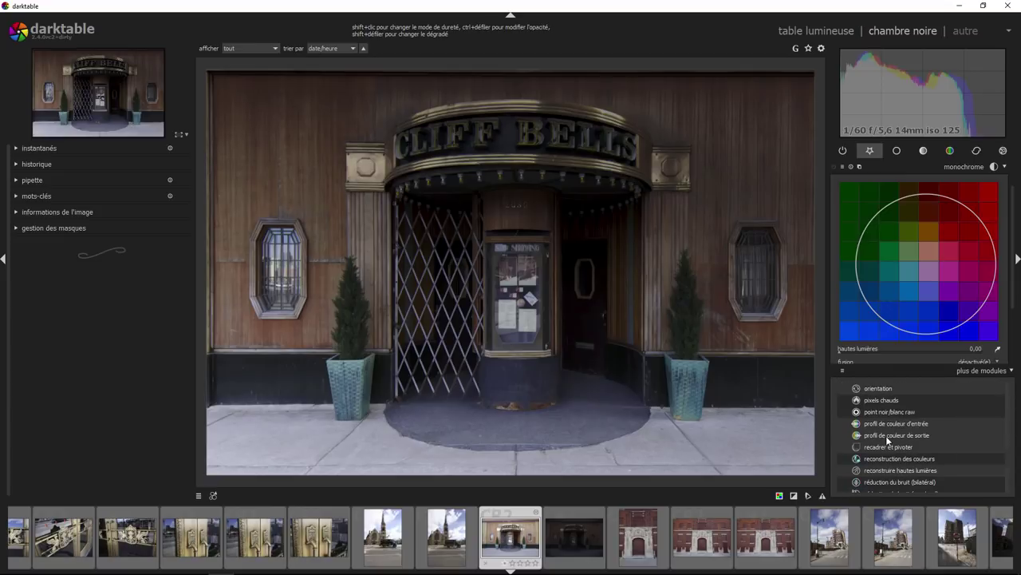
- Toggle crop and rotate's favourite star on and off, collapse monochrome, and show the base modules
{"action": "left_click", "coordinate": [876, 449]}
{"action": "left_click", "coordinate": [876, 448]}
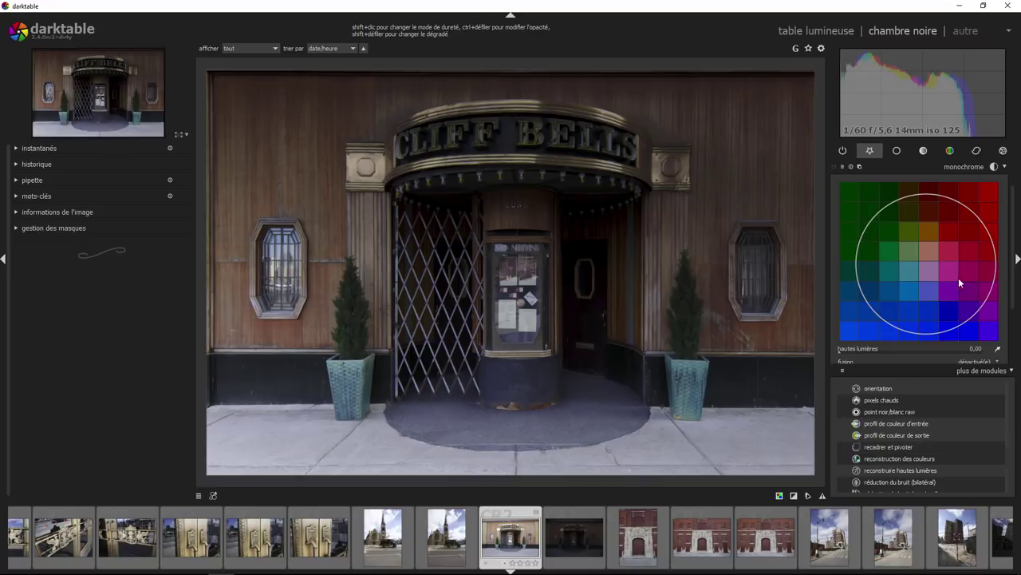
{"action": "left_click", "coordinate": [1006, 168]}
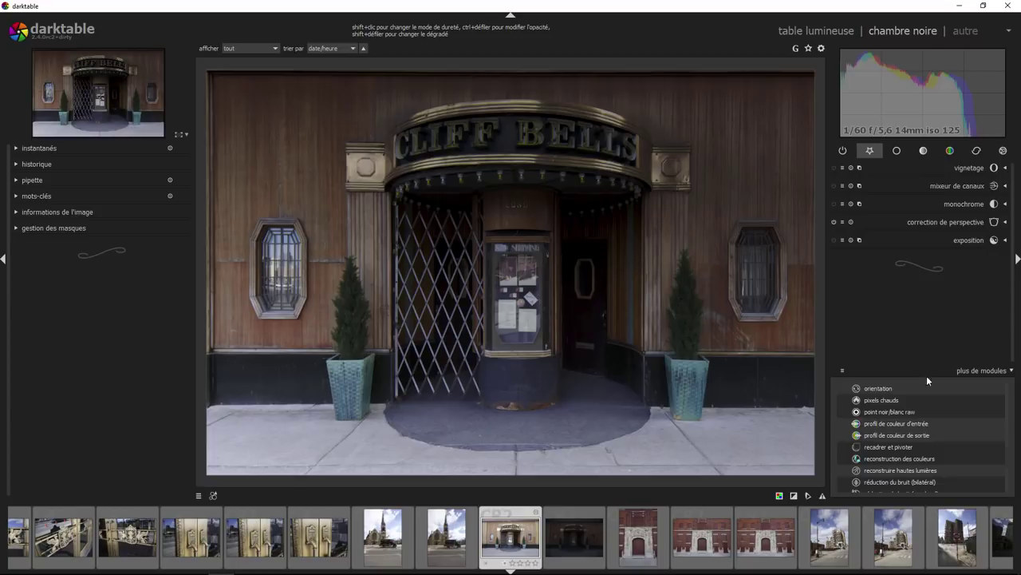
{"action": "left_click", "coordinate": [897, 447]}
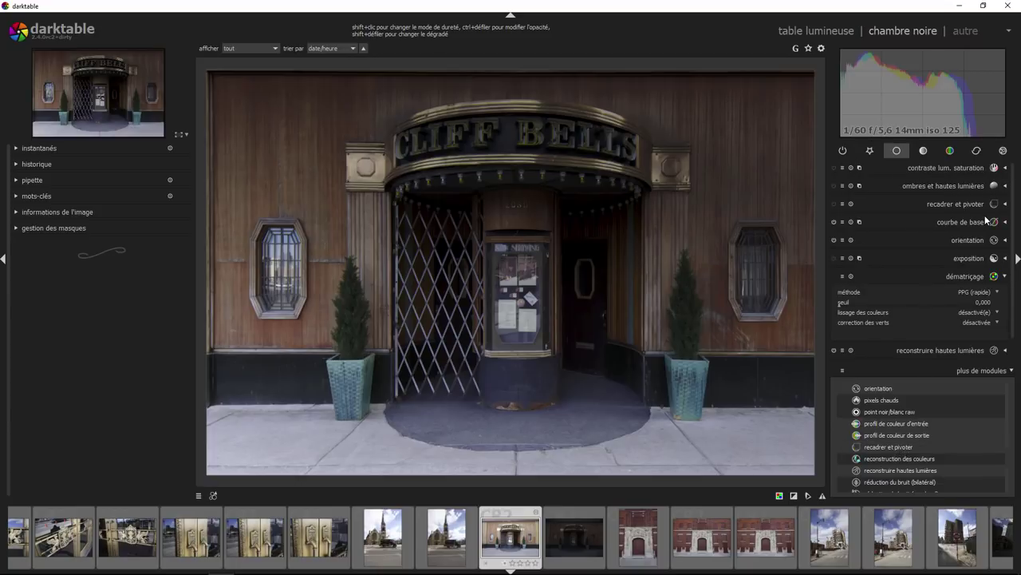
- Crop the storefront tighter from the top-right corner, shift the frame up-right, and apply it
{"action": "left_click", "coordinate": [1006, 276]}
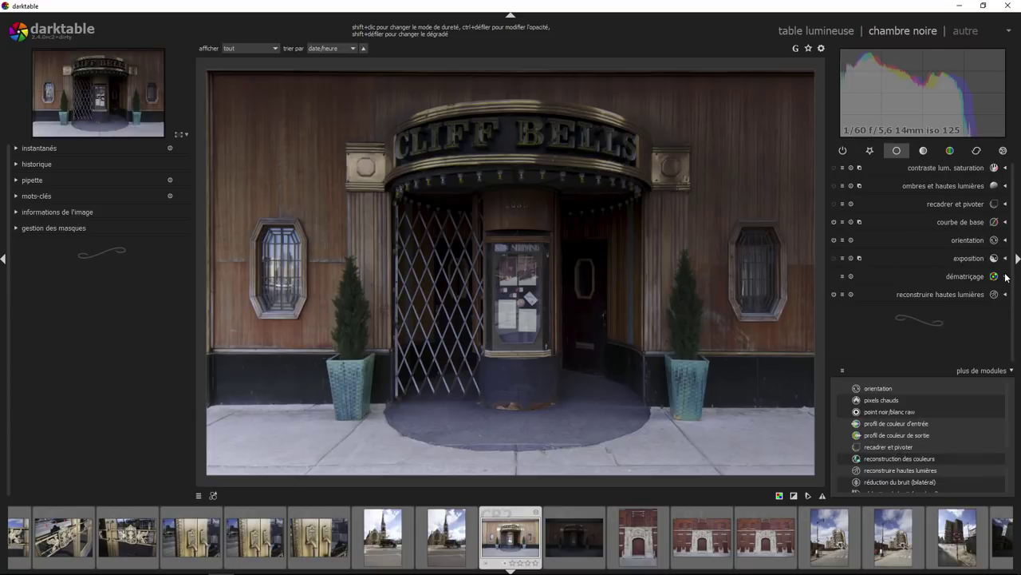
{"action": "left_click", "coordinate": [1005, 203]}
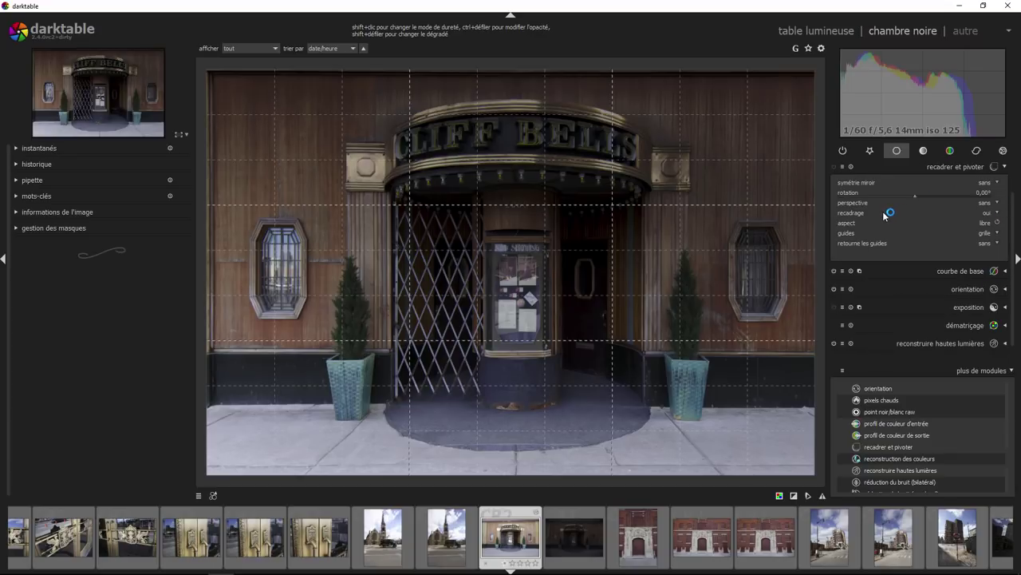
{"action": "left_click_drag", "start_coordinate": [811, 71], "coordinate": [717, 154]}
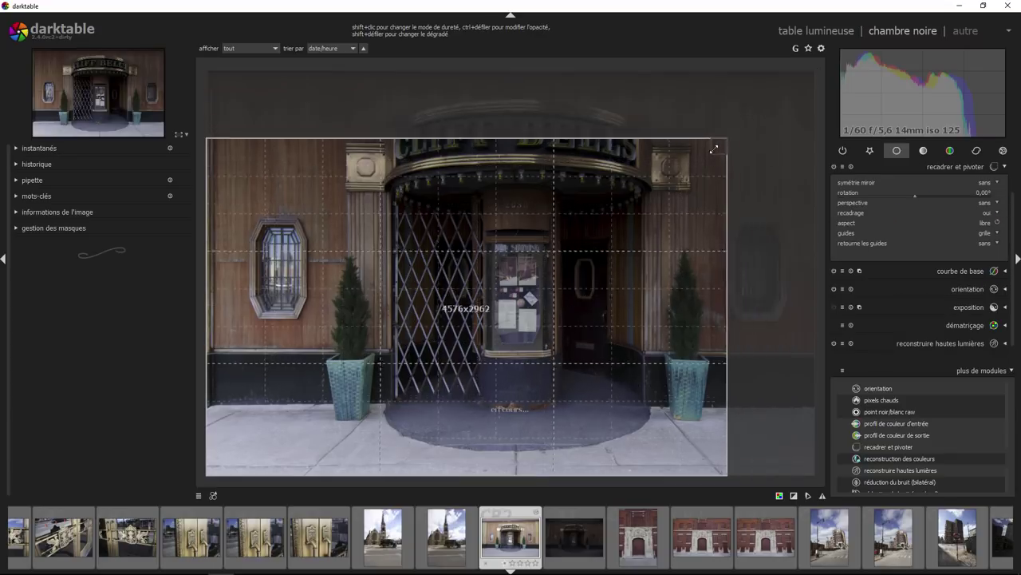
{"action": "left_click_drag", "start_coordinate": [574, 257], "coordinate": [616, 224]}
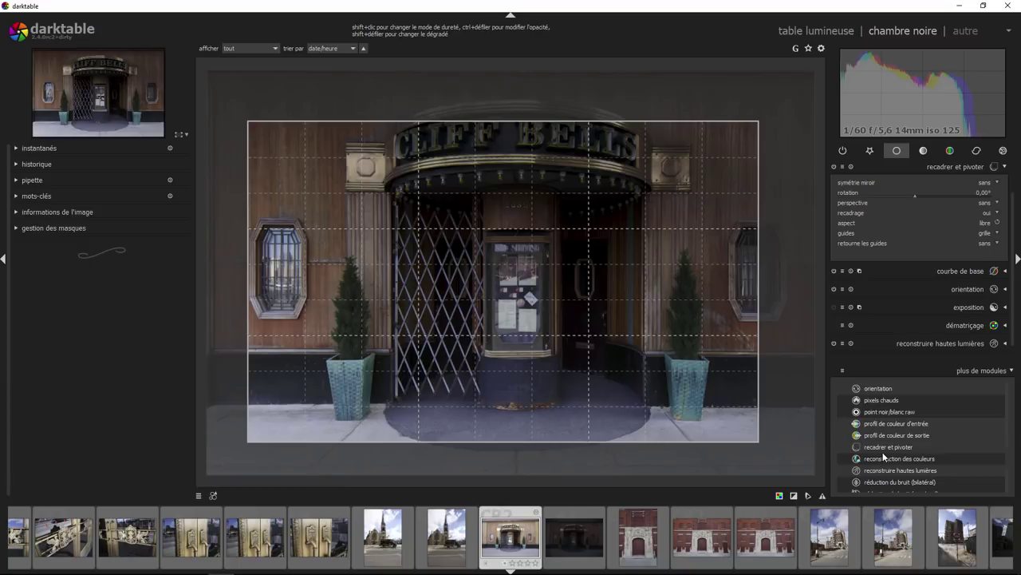
{"action": "left_click", "coordinate": [1005, 168]}
{"action": "scroll", "coordinate": [929, 437], "scroll_direction": "down", "scroll_amount": 1}
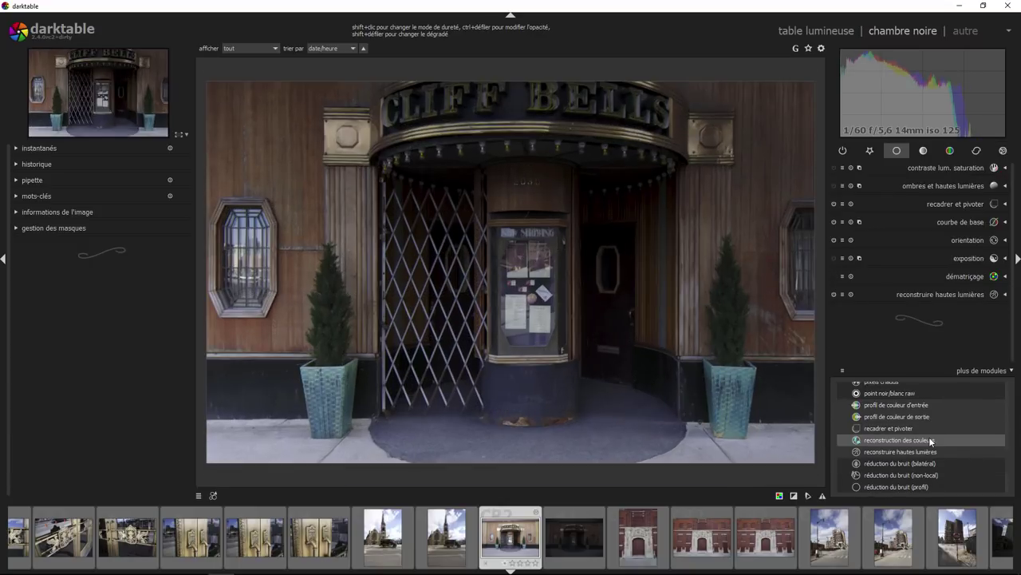
{"action": "scroll", "coordinate": [929, 435], "scroll_direction": "down", "scroll_amount": 1}
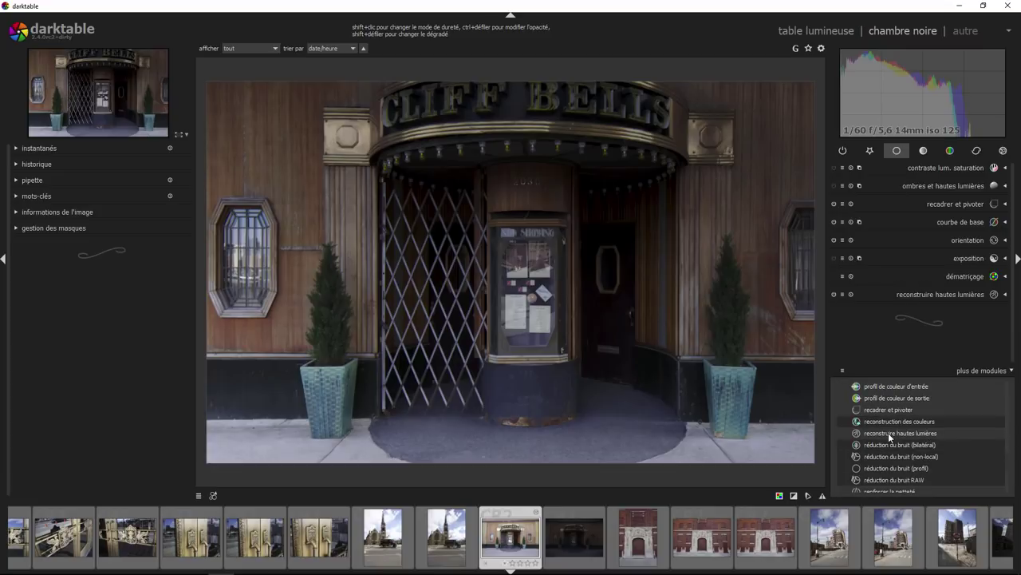
{"action": "scroll", "coordinate": [901, 423], "scroll_direction": "down", "scroll_amount": 1}
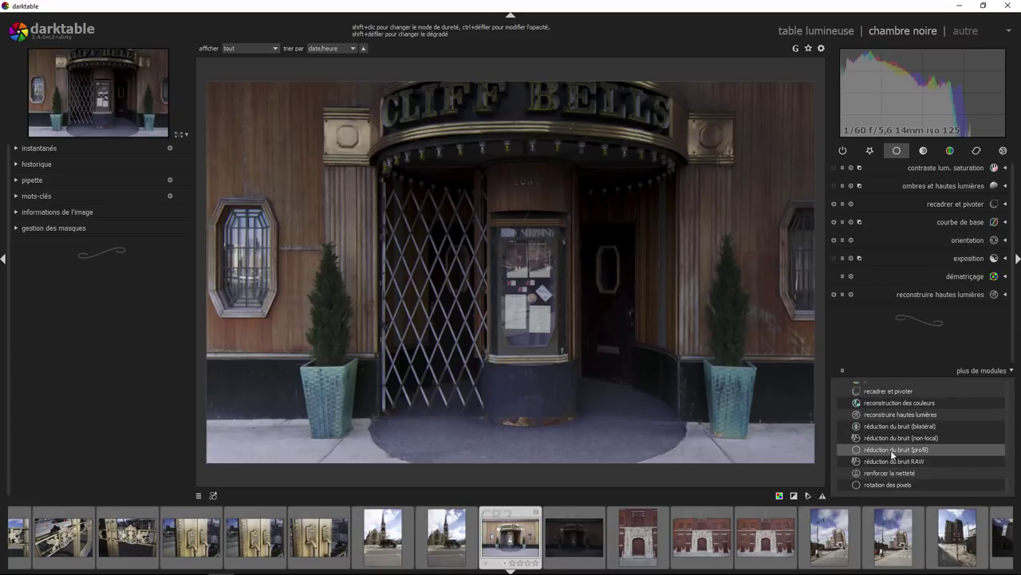
{"action": "scroll", "coordinate": [901, 421], "scroll_direction": "down", "scroll_amount": 1}
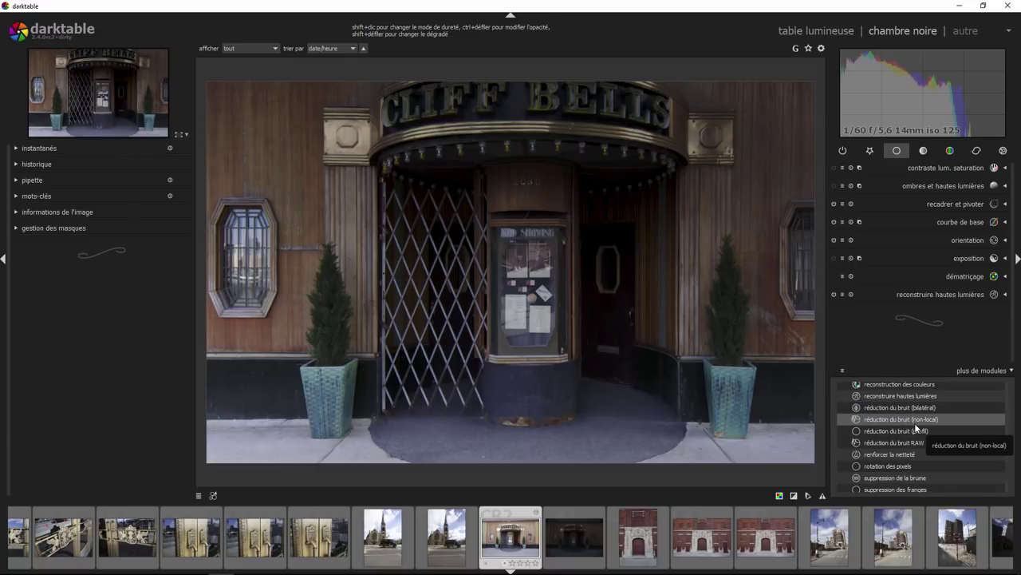
{"action": "scroll", "coordinate": [916, 427], "scroll_direction": "down", "scroll_amount": 1}
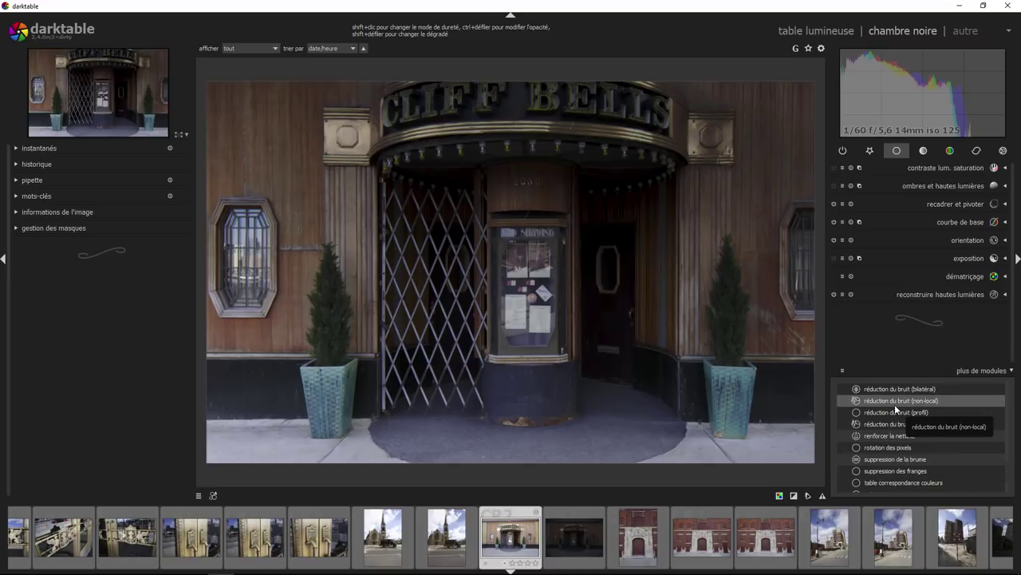
{"action": "scroll", "coordinate": [895, 404], "scroll_direction": "down", "scroll_amount": 1}
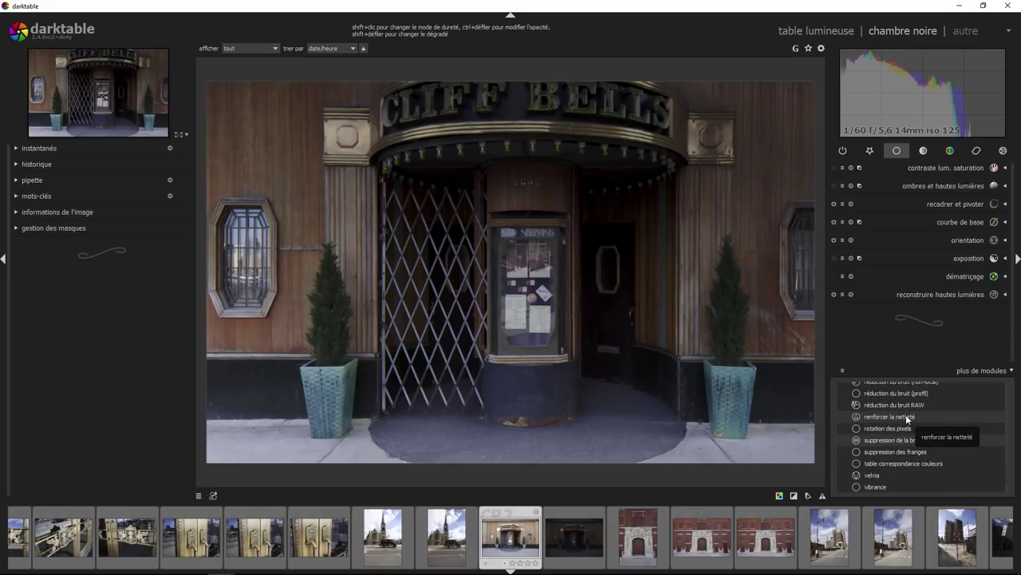
{"action": "scroll", "coordinate": [906, 415], "scroll_direction": "down", "scroll_amount": 1}
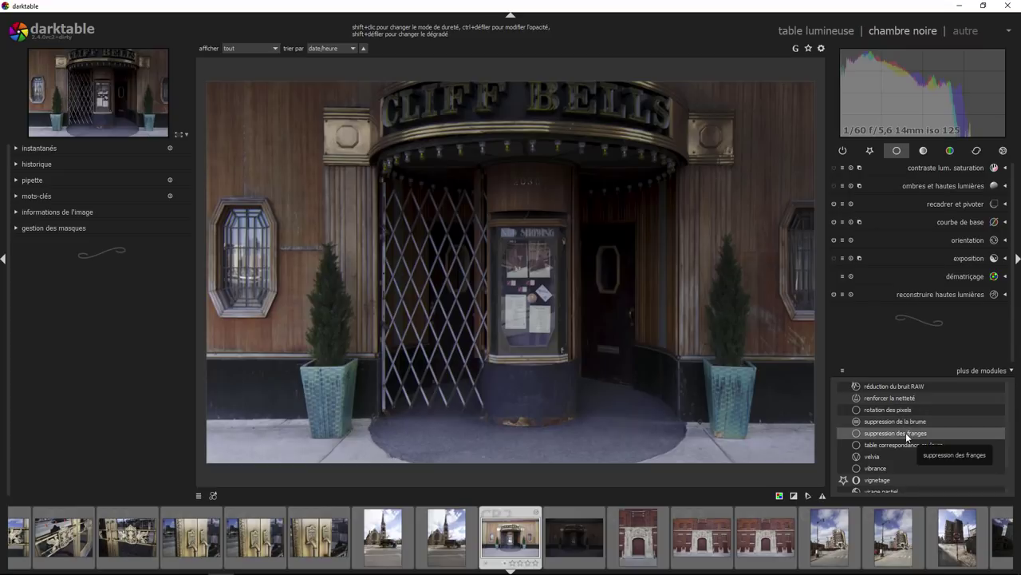
{"action": "scroll", "coordinate": [906, 433], "scroll_direction": "down", "scroll_amount": 1}
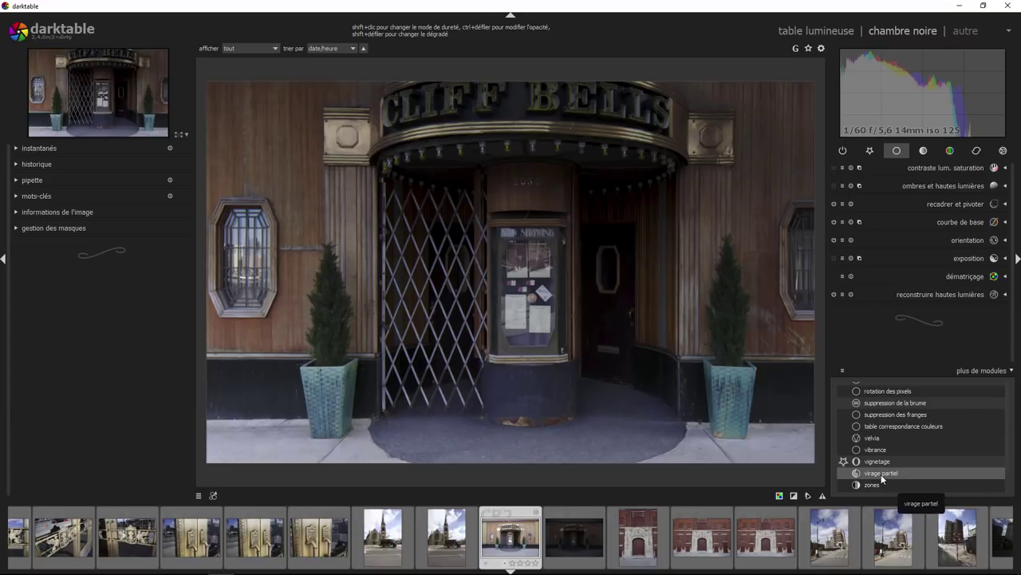
- Enable vignetting in the extra modules and open the brass PULL door-handle photo with its vignette settings
{"action": "left_click", "coordinate": [877, 461]}
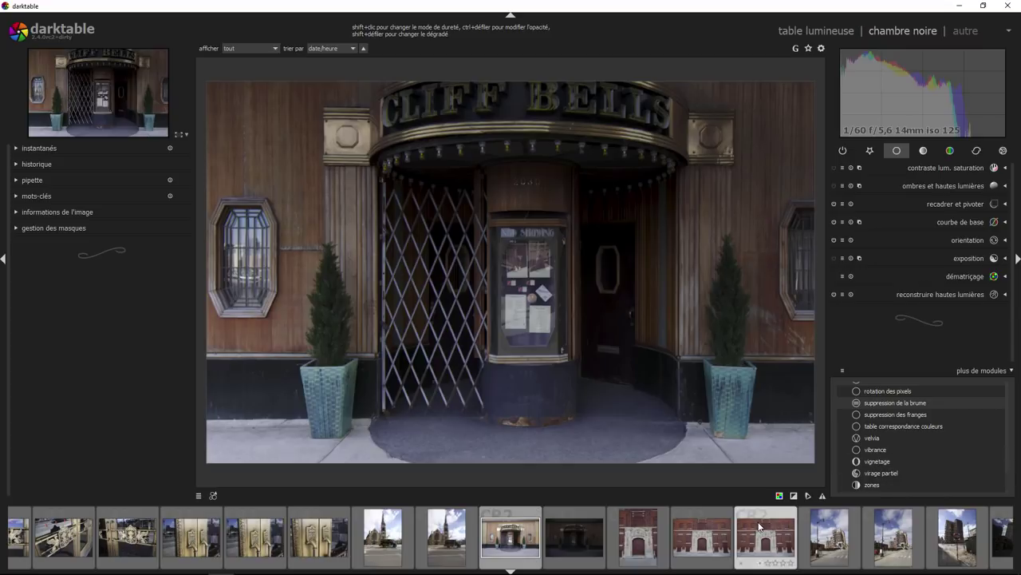
{"action": "left_click", "coordinate": [324, 544]}
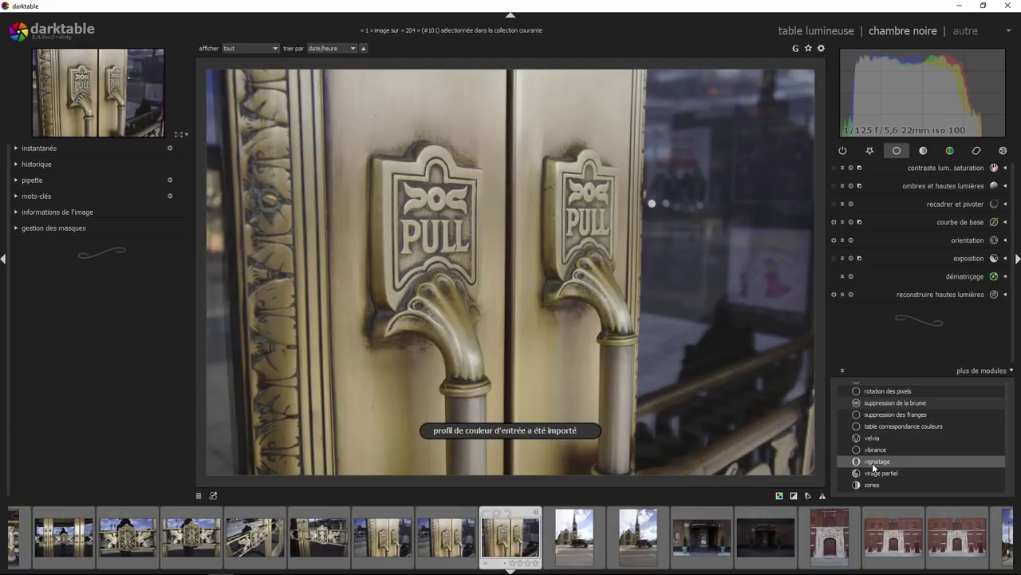
{"action": "left_click", "coordinate": [870, 463]}
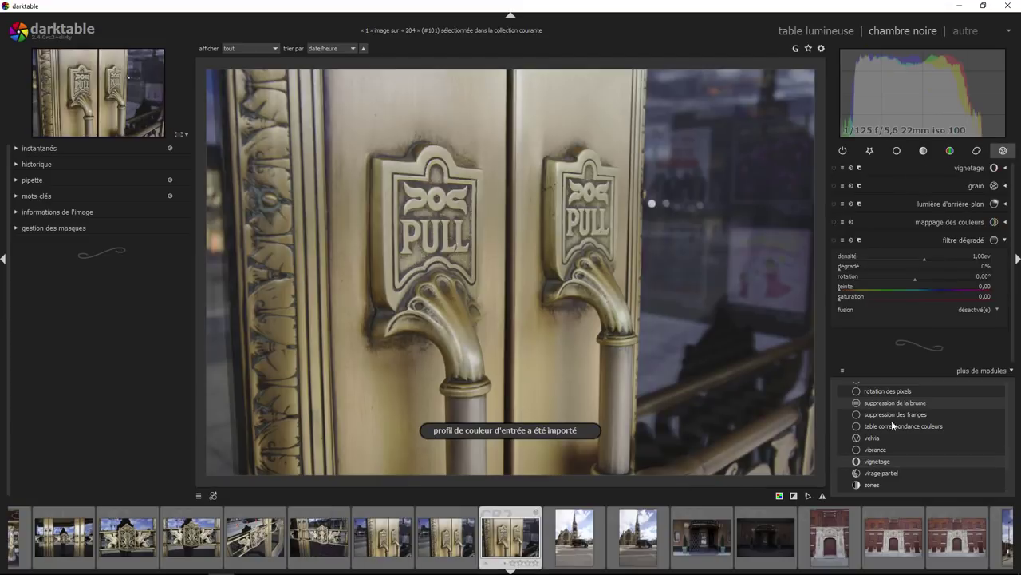
{"action": "left_click", "coordinate": [1008, 241]}
{"action": "left_click", "coordinate": [1005, 168]}
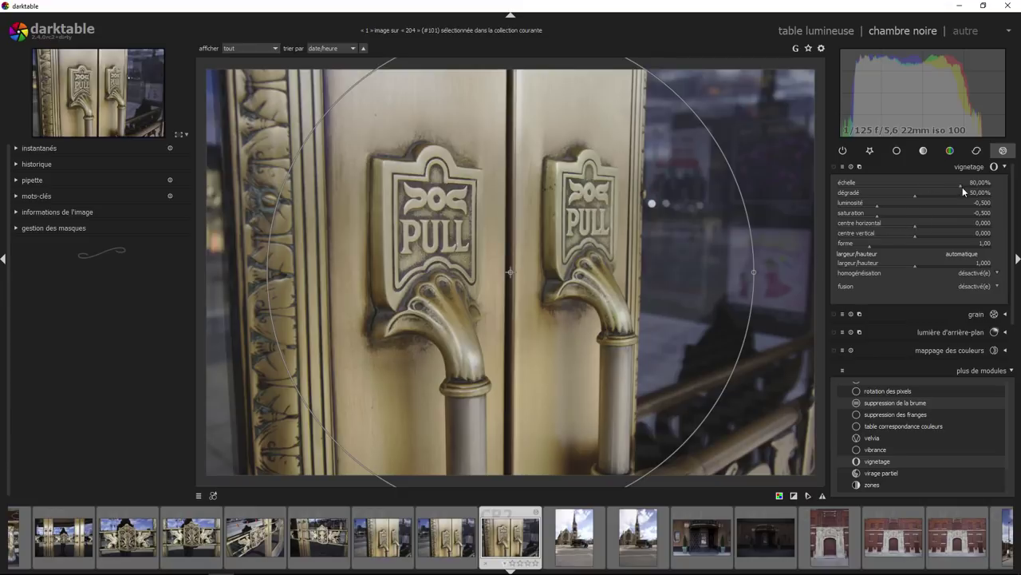
- Shrink the vignette, set saturation −0.670 and brightness −1.000, and centre it on the handles
{"action": "mouse_move", "coordinate": [961, 185]}
{"action": "left_mouse_down"}
{"action": "mouse_move", "coordinate": [899, 188]}
{"action": "mouse_move", "coordinate": [921, 189]}
{"action": "left_mouse_up"}
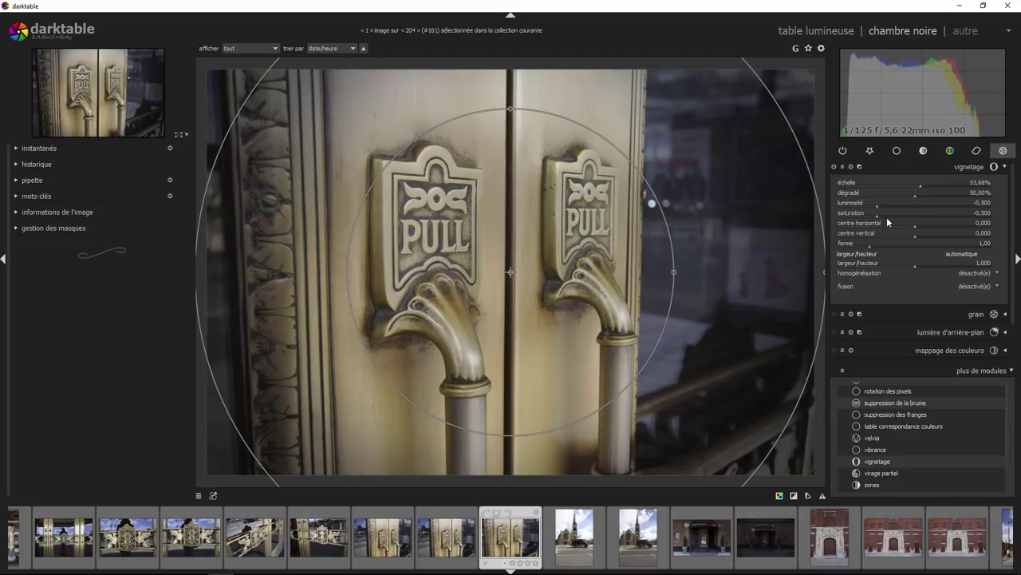
{"action": "mouse_move", "coordinate": [916, 230]}
{"action": "left_mouse_down"}
{"action": "mouse_move", "coordinate": [941, 223]}
{"action": "mouse_move", "coordinate": [921, 219]}
{"action": "left_mouse_up"}
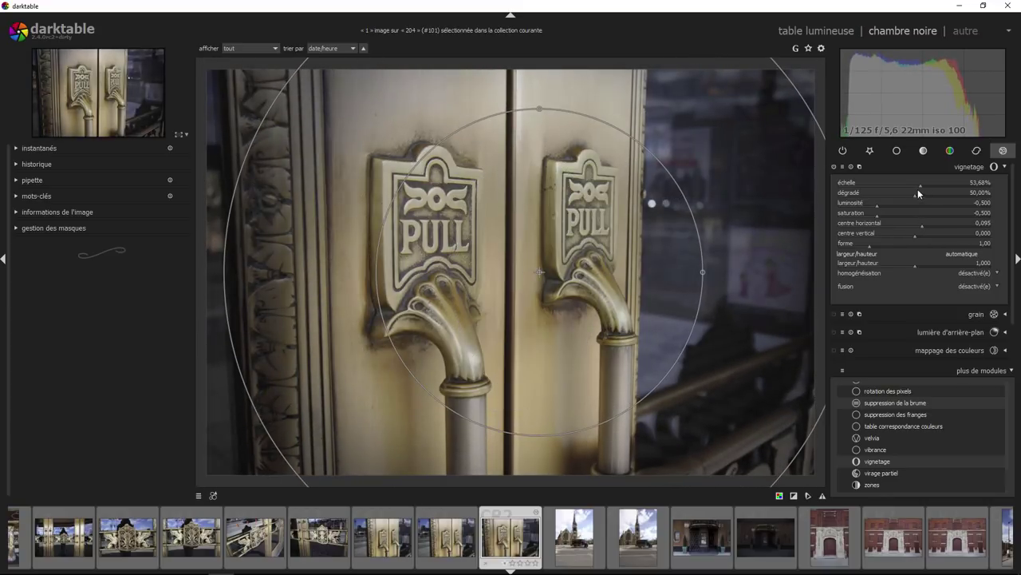
{"action": "left_click", "coordinate": [880, 212]}
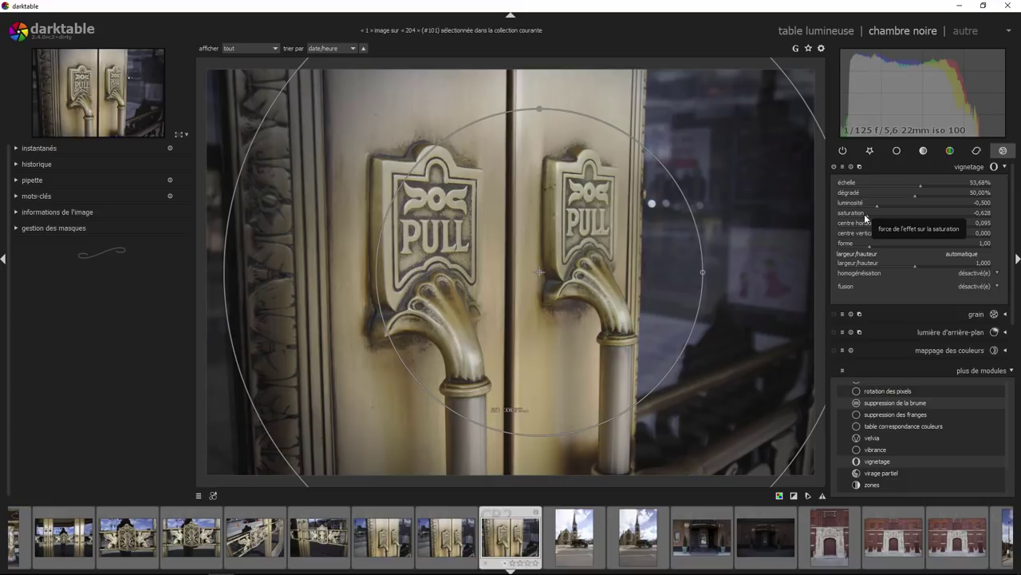
{"action": "left_click", "coordinate": [864, 214]}
{"action": "left_click_drag", "start_coordinate": [873, 206], "coordinate": [824, 210]}
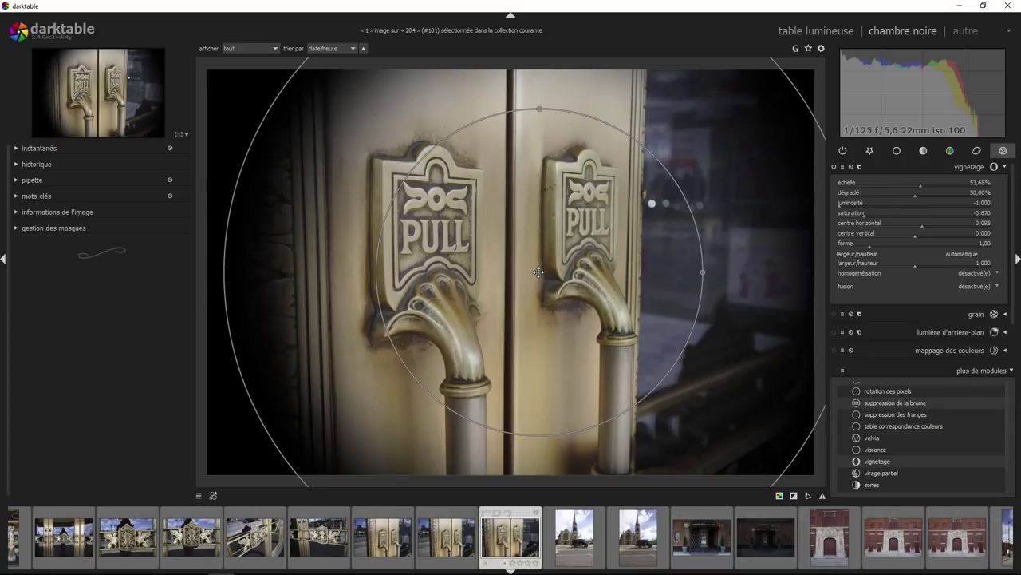
{"action": "left_click_drag", "start_coordinate": [541, 270], "coordinate": [513, 269]}
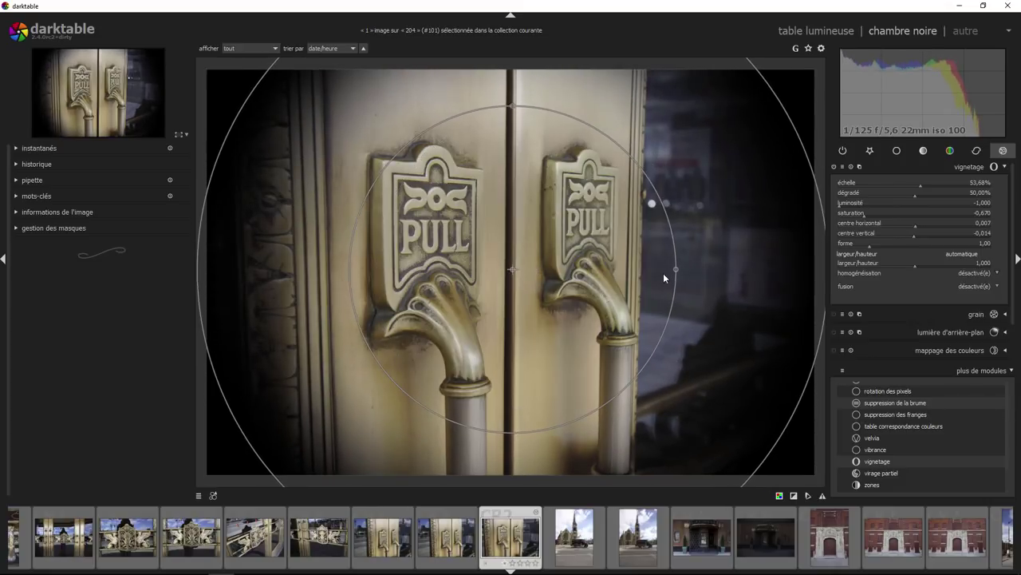
- Set the vignette's blending to a drawn mask and pick a shape tool, inspecting the photo at full zoom
{"action": "left_click", "coordinate": [975, 289]}
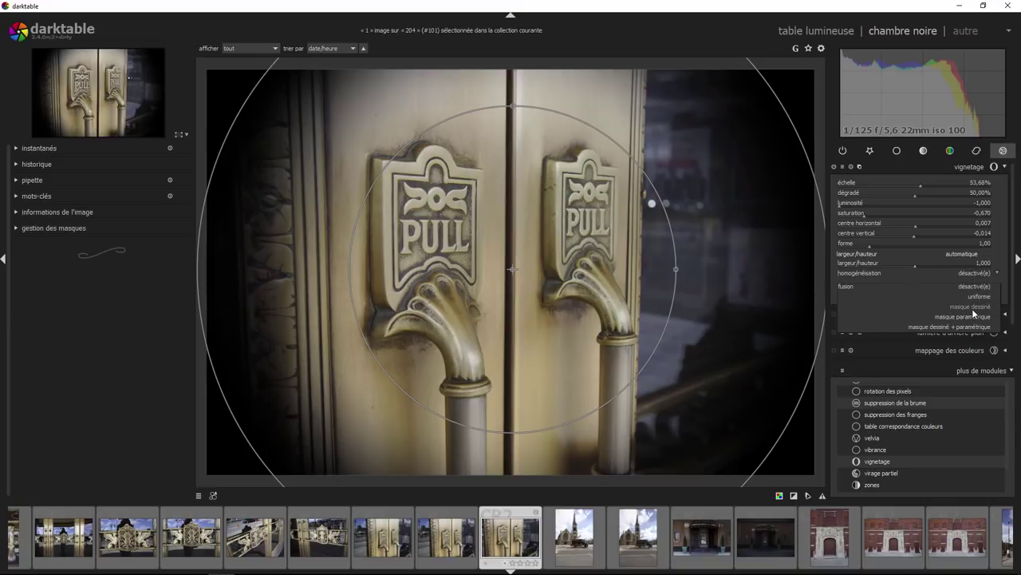
{"action": "left_click", "coordinate": [970, 306]}
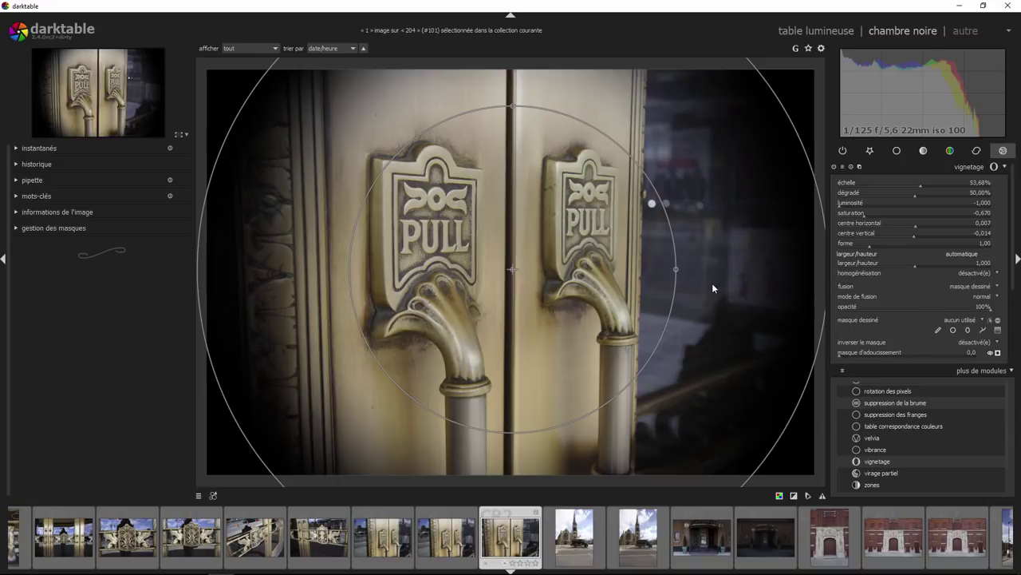
{"action": "left_click", "coordinate": [938, 329]}
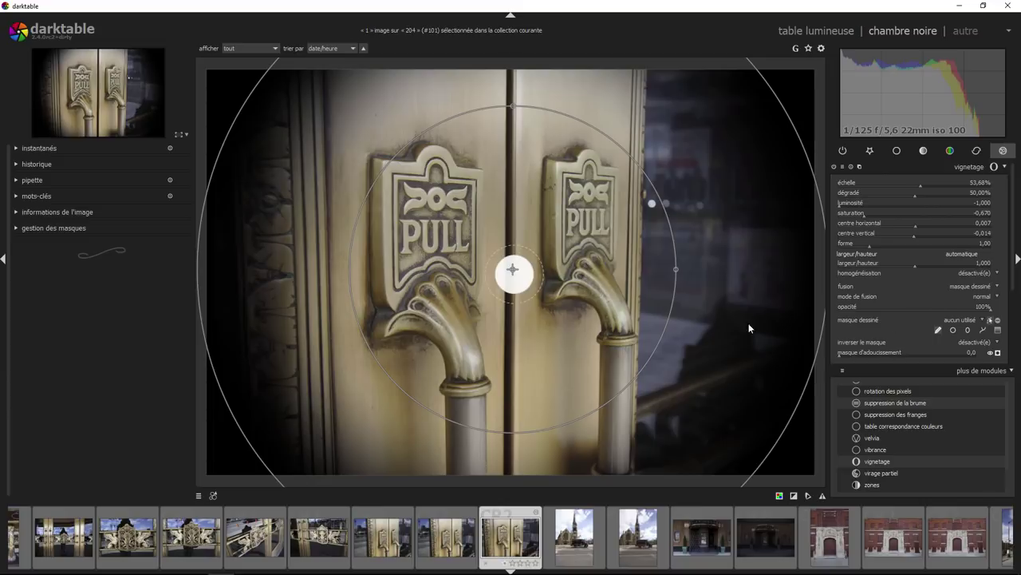
{"action": "scroll", "coordinate": [676, 307], "scroll_direction": "up", "scroll_amount": 2}
{"action": "scroll", "coordinate": [676, 307], "scroll_direction": "up", "scroll_amount": 3}
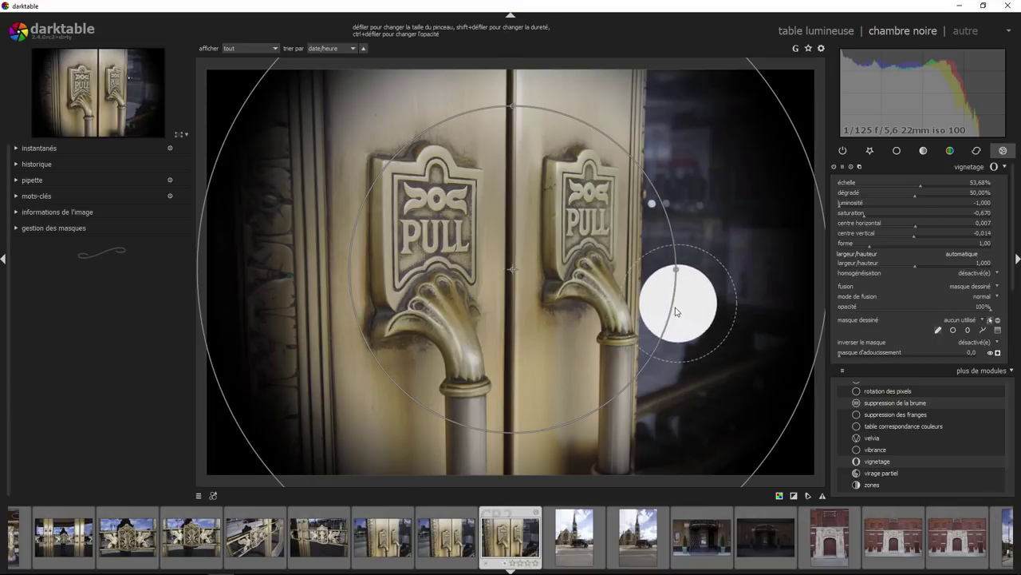
{"action": "middle_click", "coordinate": [677, 311]}
{"action": "scroll", "coordinate": [687, 311], "scroll_direction": "down", "scroll_amount": 2}
{"action": "scroll", "coordinate": [696, 317], "scroll_direction": "down", "scroll_amount": 2}
{"action": "scroll", "coordinate": [698, 316], "scroll_direction": "down", "scroll_amount": 2}
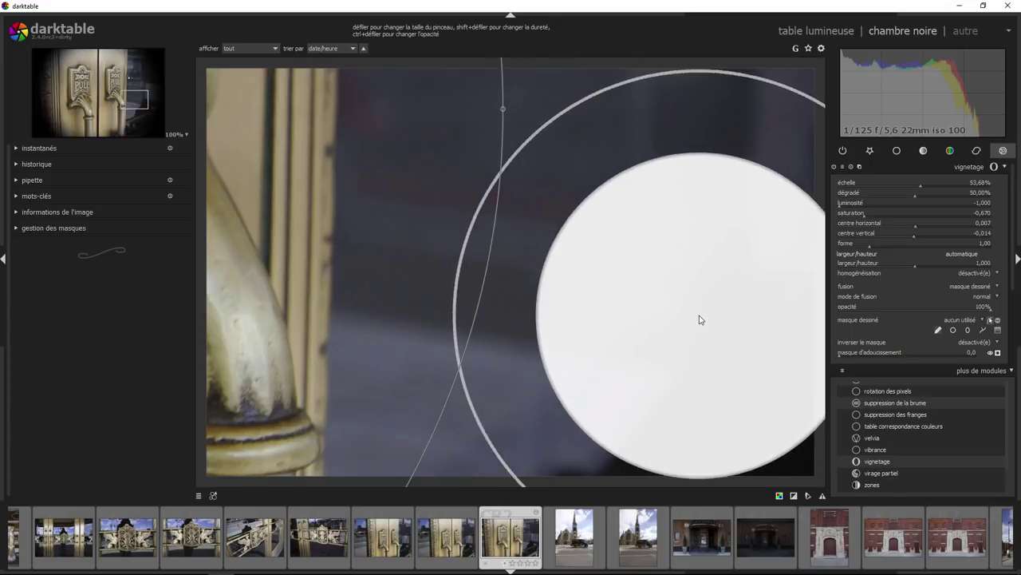
{"action": "scroll", "coordinate": [686, 315], "scroll_direction": "down", "scroll_amount": 2}
{"action": "scroll", "coordinate": [630, 297], "scroll_direction": "down", "scroll_amount": 1}
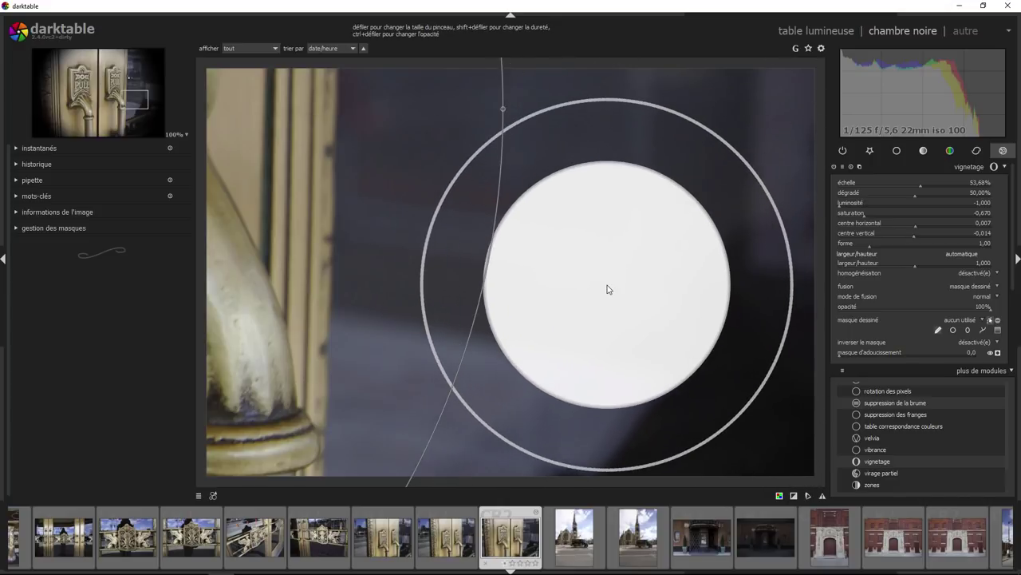
- Fit the photo in view, paint a mask over the right-side window, and invert it
{"action": "left_click", "coordinate": [186, 136]}
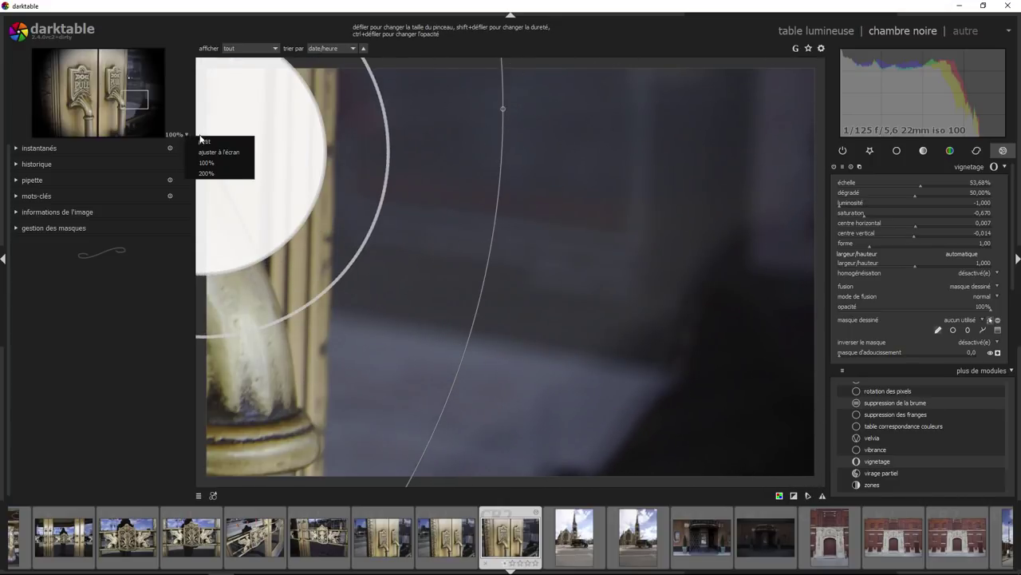
{"action": "left_click", "coordinate": [217, 151]}
{"action": "scroll", "coordinate": [678, 267], "scroll_direction": "down", "scroll_amount": 2}
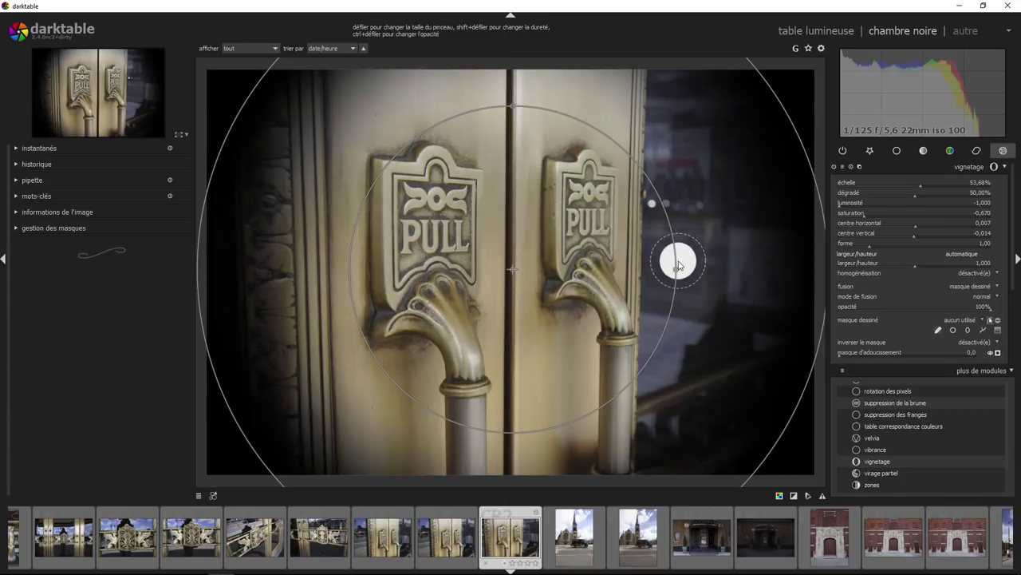
{"action": "scroll", "coordinate": [676, 266], "scroll_direction": "up", "scroll_amount": 1}
{"action": "scroll", "coordinate": [675, 267], "scroll_direction": "up", "scroll_amount": 2}
{"action": "scroll", "coordinate": [673, 266], "scroll_direction": "up", "scroll_amount": 3}
{"action": "scroll", "coordinate": [673, 266], "scroll_direction": "up", "scroll_amount": 3}
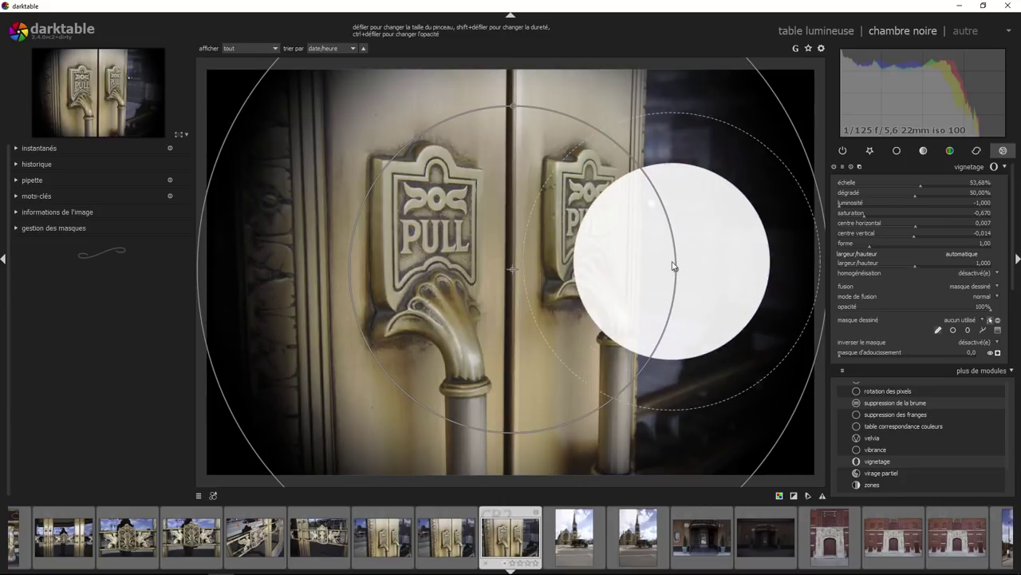
{"action": "scroll", "coordinate": [673, 265], "scroll_direction": "up", "scroll_amount": 3}
{"action": "scroll", "coordinate": [672, 265], "scroll_direction": "up", "scroll_amount": 2}
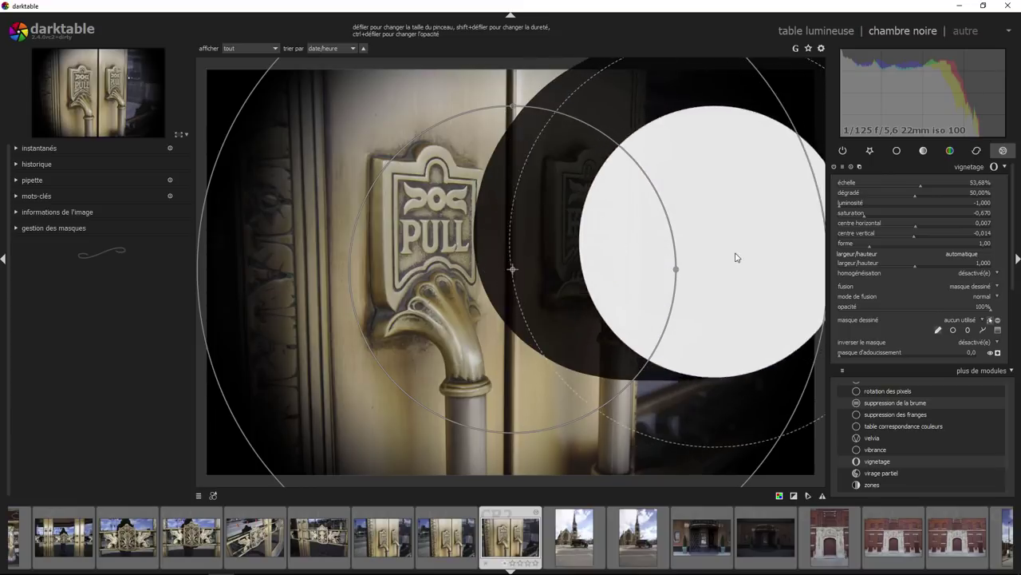
{"action": "left_click_drag", "start_coordinate": [737, 179], "coordinate": [717, 294]}
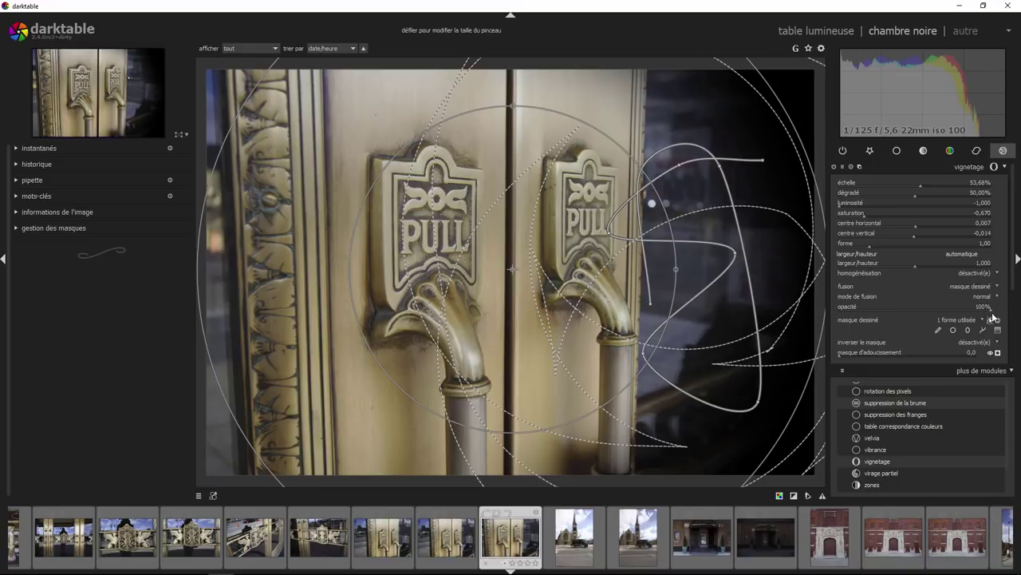
{"action": "left_click", "coordinate": [1000, 345]}
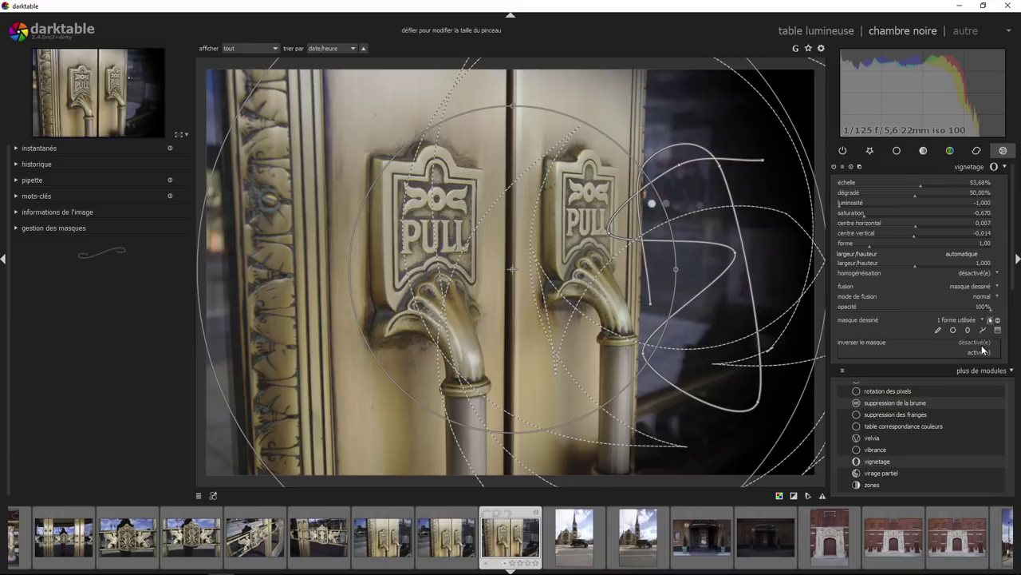
{"action": "left_click", "coordinate": [983, 353]}
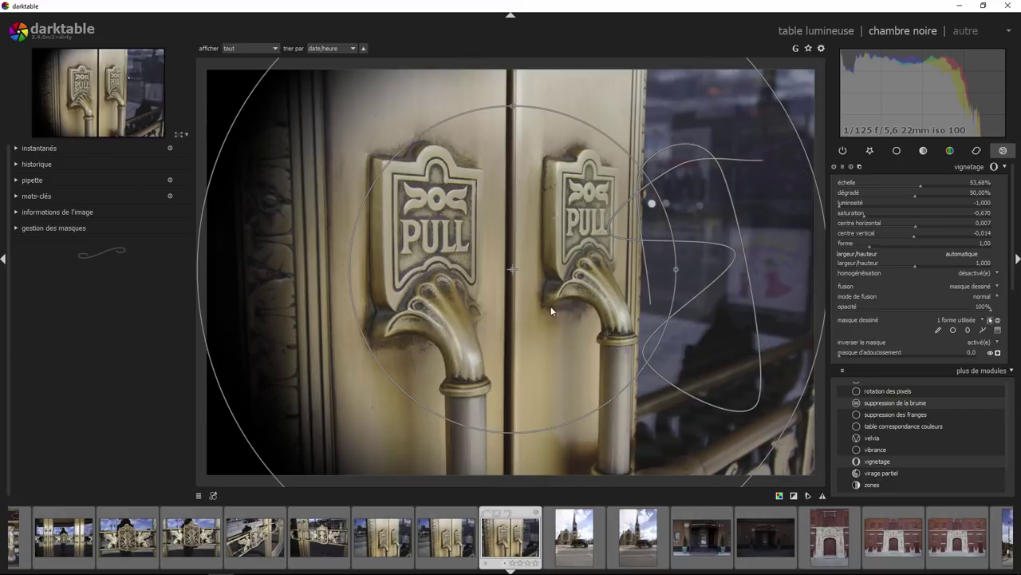
- Delete the painted mask shape and reset the vignette module to its defaults
{"action": "right_click", "coordinate": [676, 246]}
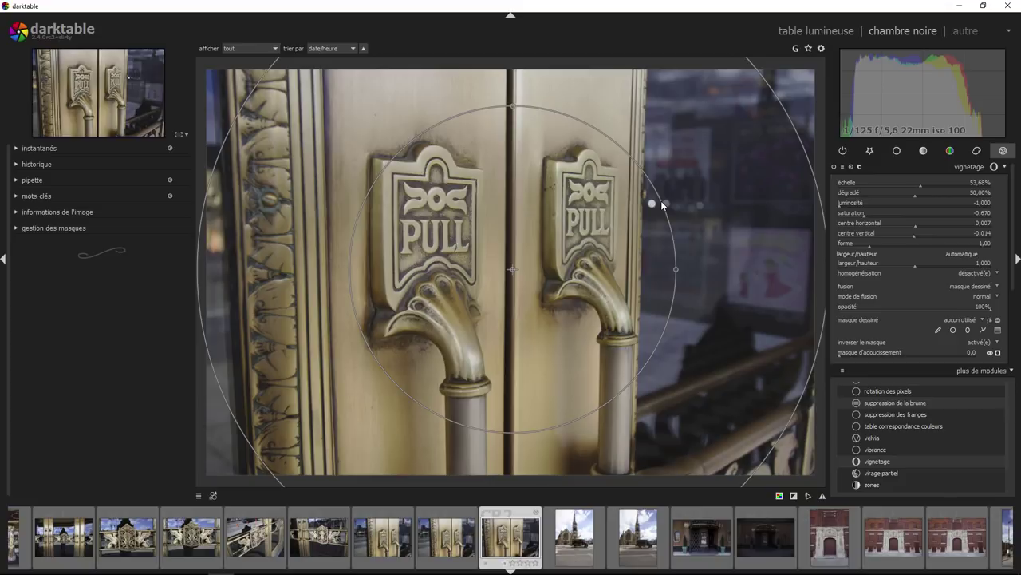
{"action": "left_click", "coordinate": [852, 166]}
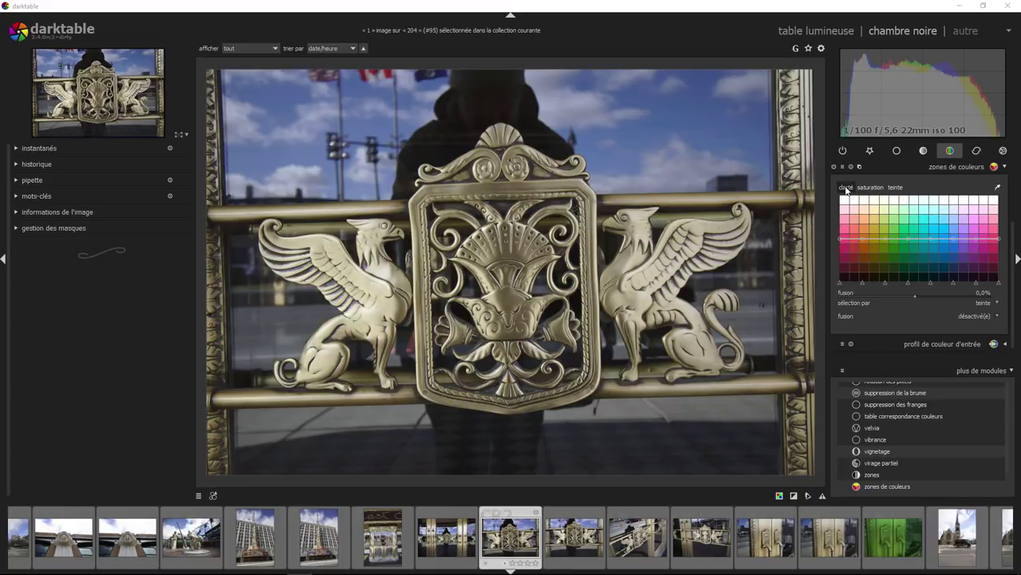
- Raise the colour zones lightness curve at red/orange and add a sharp dark dip nearby
{"action": "left_click", "coordinate": [870, 190]}
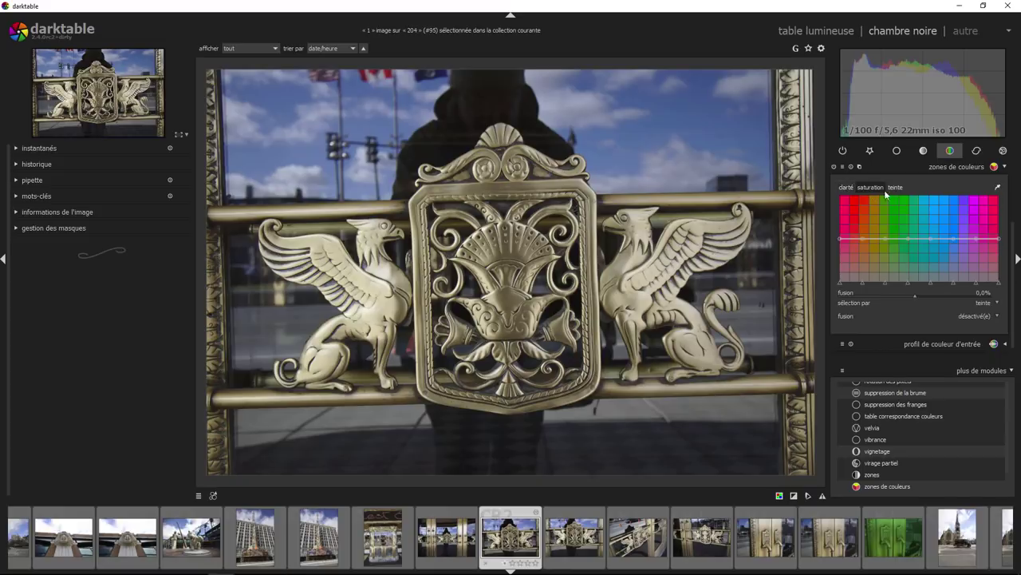
{"action": "left_click", "coordinate": [897, 188]}
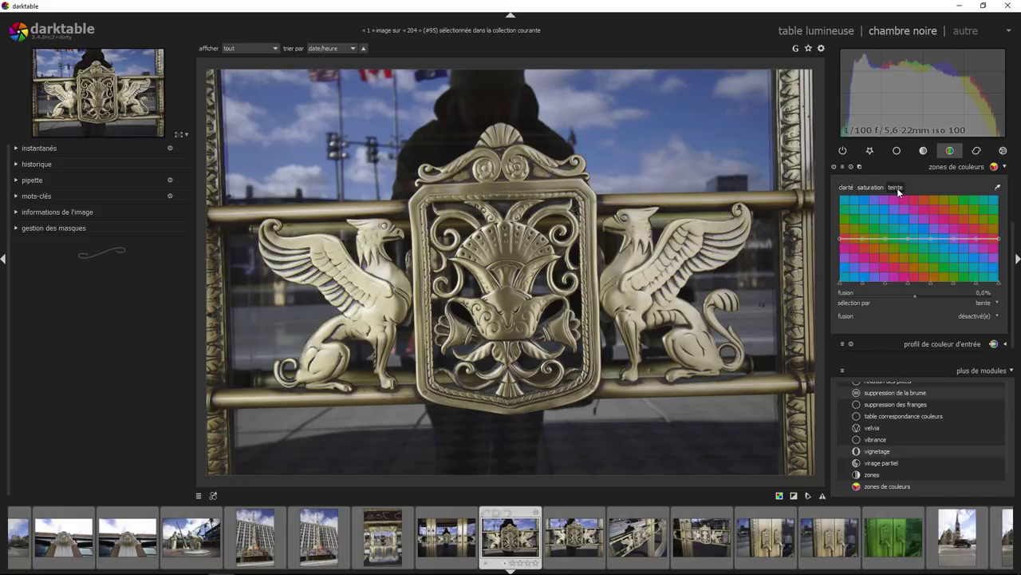
{"action": "left_click", "coordinate": [846, 188]}
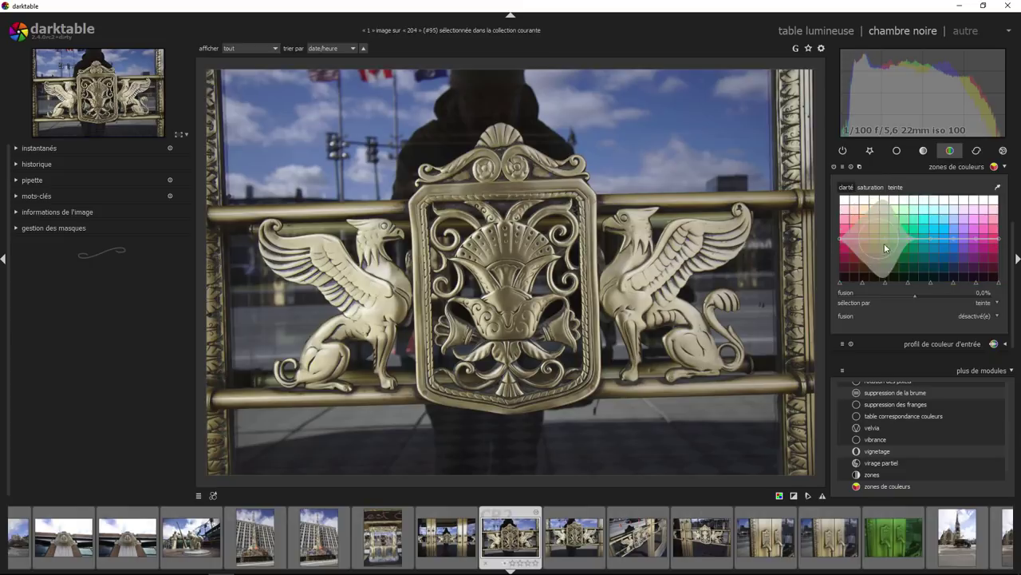
{"action": "left_click_drag", "start_coordinate": [863, 238], "coordinate": [867, 201]}
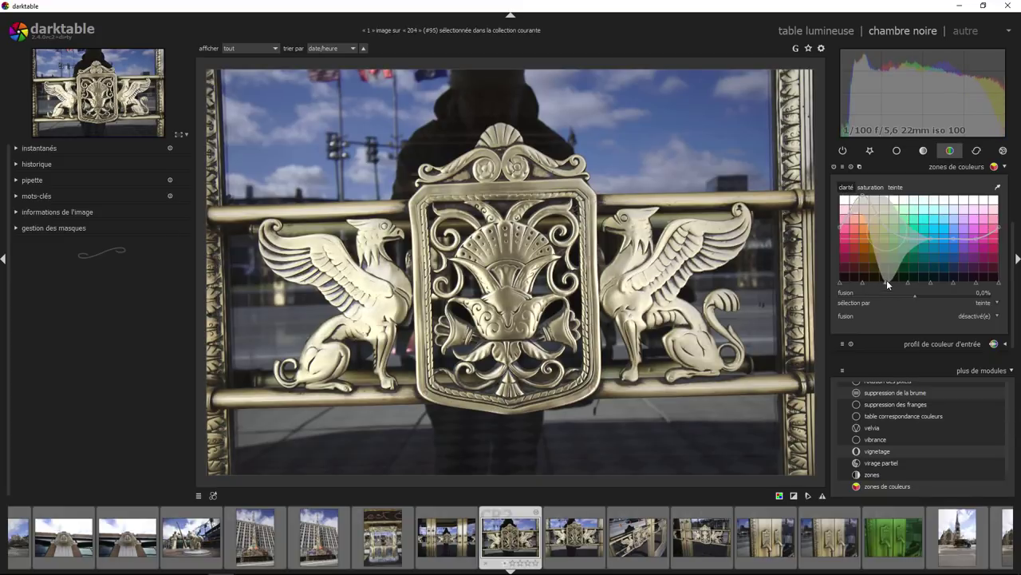
{"action": "left_click_drag", "start_coordinate": [870, 281], "coordinate": [886, 283]}
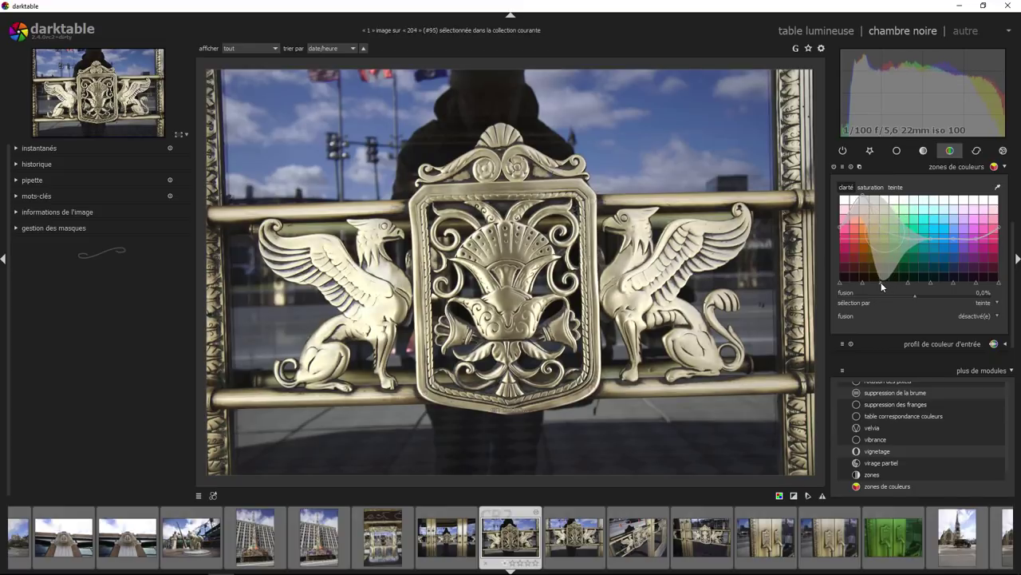
{"action": "left_click_drag", "start_coordinate": [886, 282], "coordinate": [865, 285]}
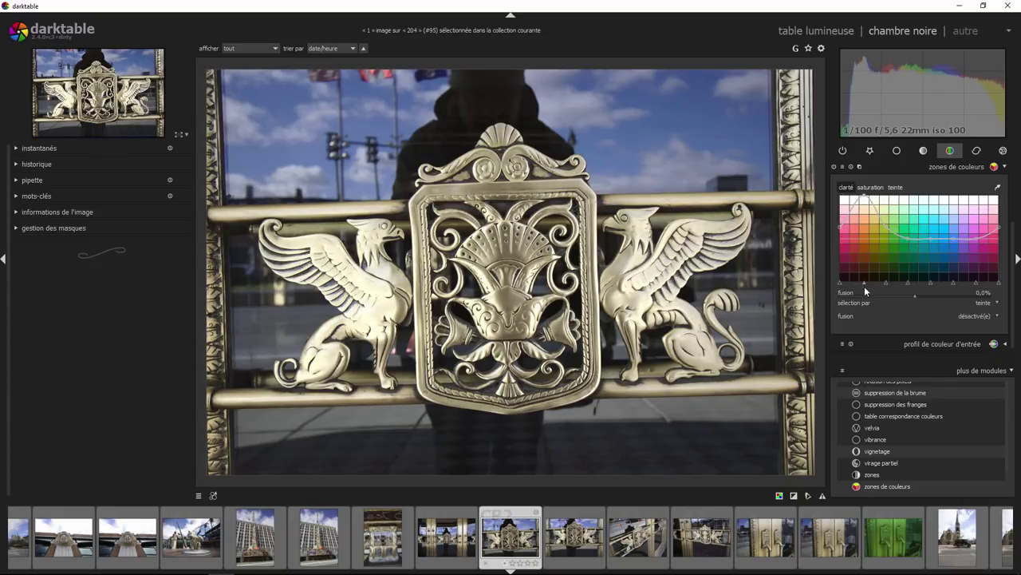
- Experiment with shifting cyan and blue on the hue curve, then reset it flat
{"action": "left_click", "coordinate": [874, 188]}
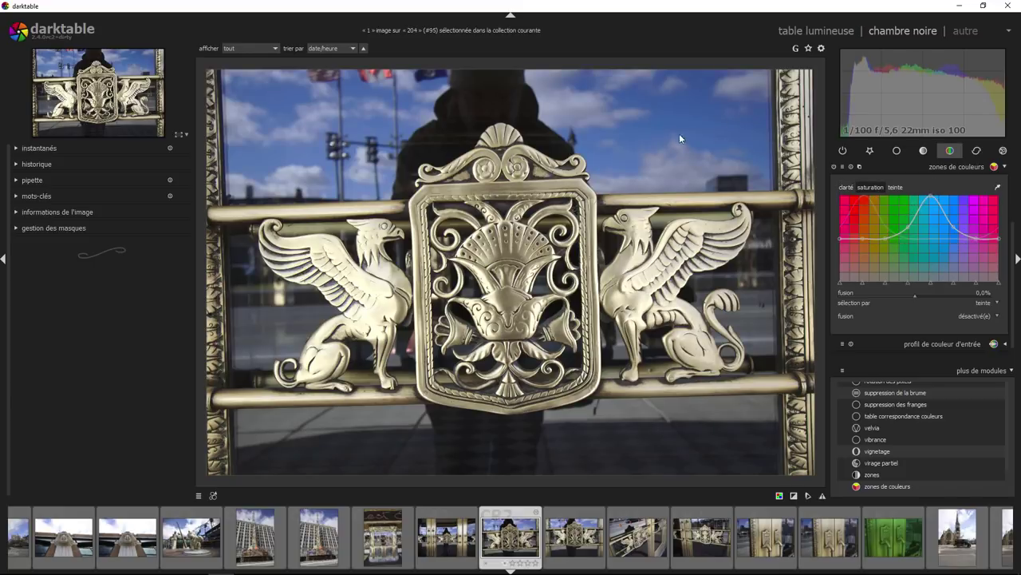
{"action": "left_click", "coordinate": [896, 188]}
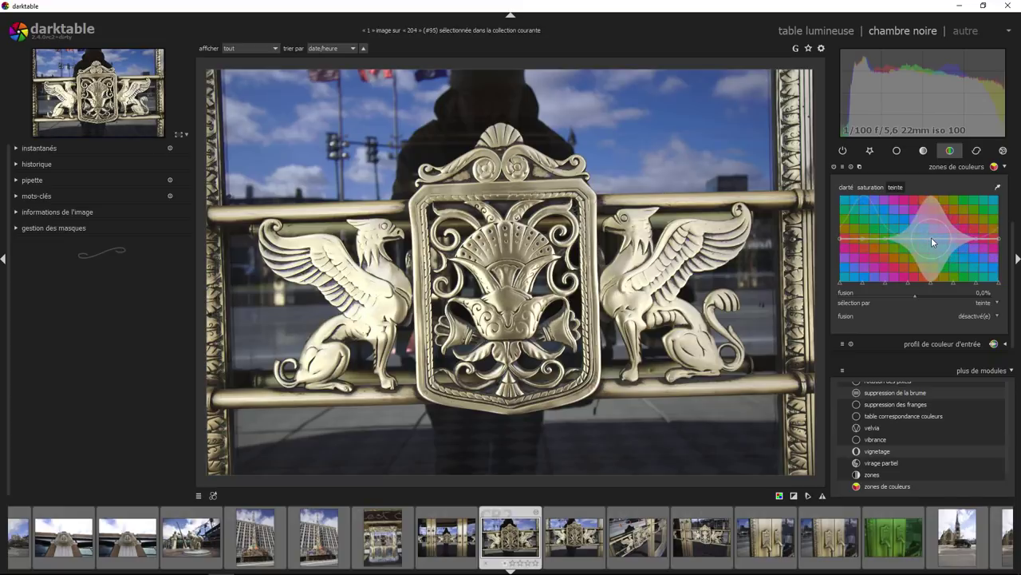
{"action": "left_click_drag", "start_coordinate": [933, 273], "coordinate": [933, 286]}
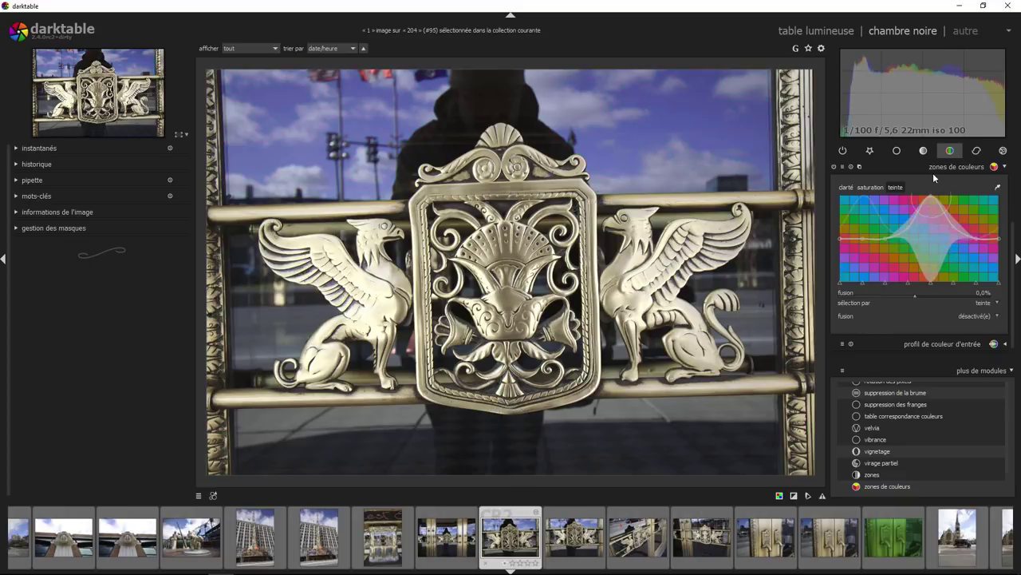
{"action": "left_click_drag", "start_coordinate": [933, 233], "coordinate": [930, 297]}
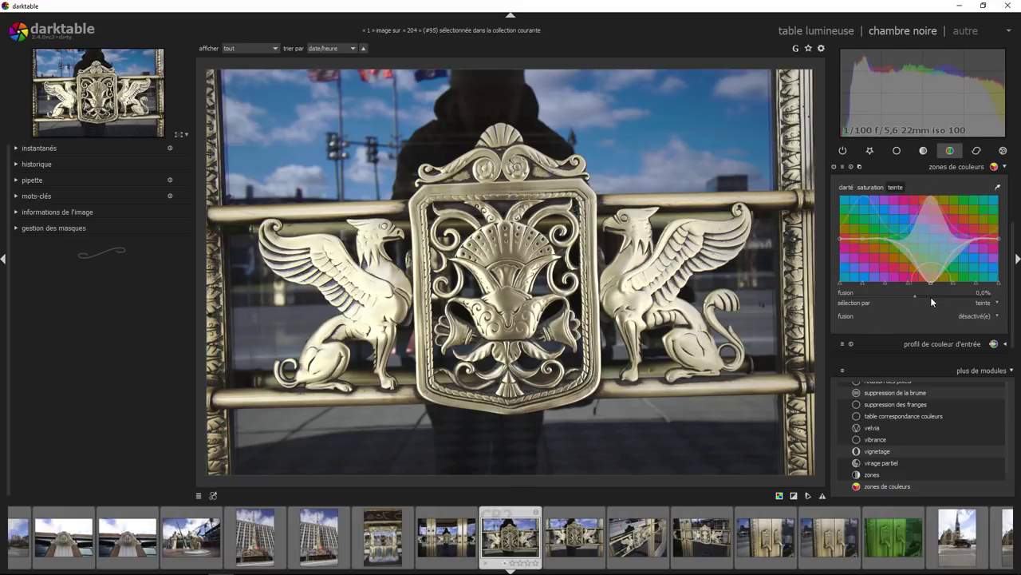
{"action": "double_click", "coordinate": [930, 241]}
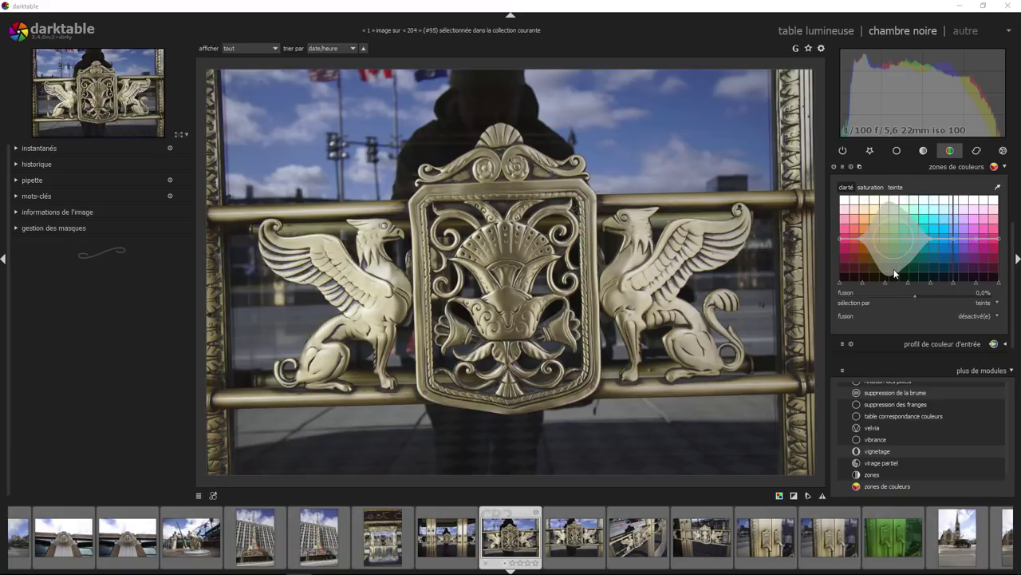
- Pull the colour zones saturation curve to the bottom for red, orange, green, blue and magenta hues
{"action": "left_click", "coordinate": [871, 187]}
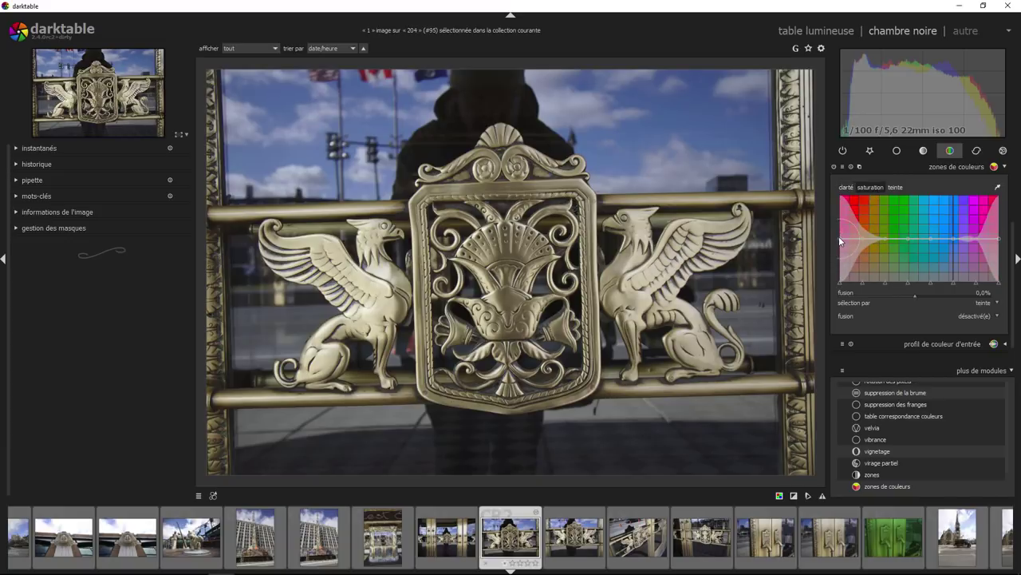
{"action": "mouse_move", "coordinate": [838, 236]}
{"action": "left_mouse_down"}
{"action": "mouse_move", "coordinate": [885, 244]}
{"action": "mouse_move", "coordinate": [887, 298]}
{"action": "left_mouse_up"}
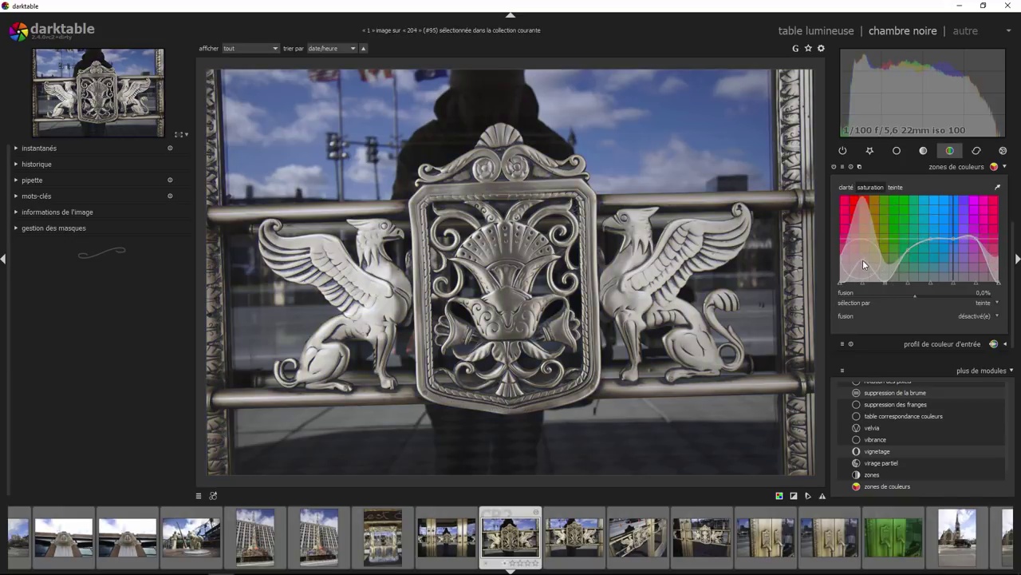
{"action": "left_click_drag", "start_coordinate": [862, 260], "coordinate": [864, 295]}
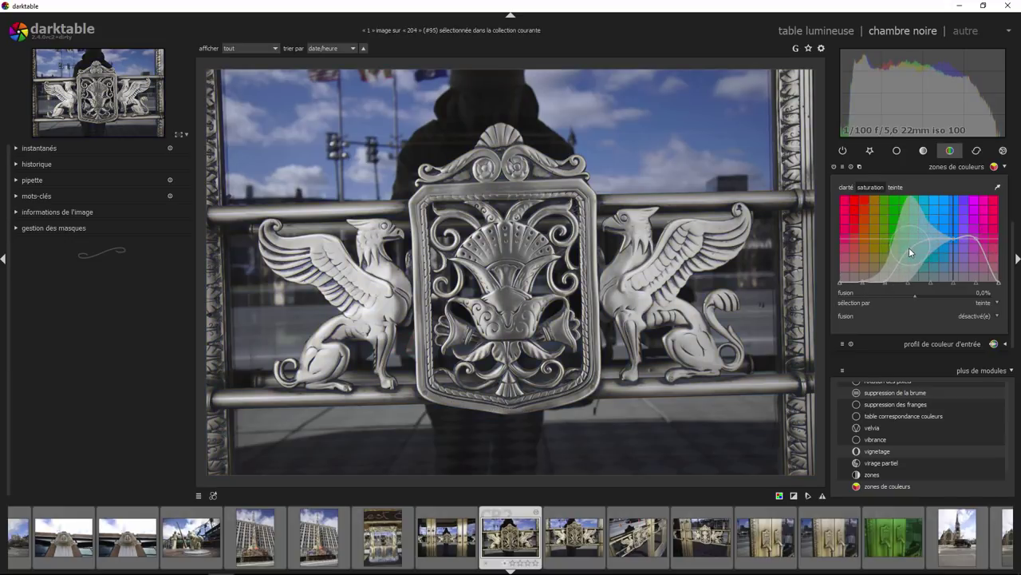
{"action": "left_click_drag", "start_coordinate": [909, 248], "coordinate": [917, 283]}
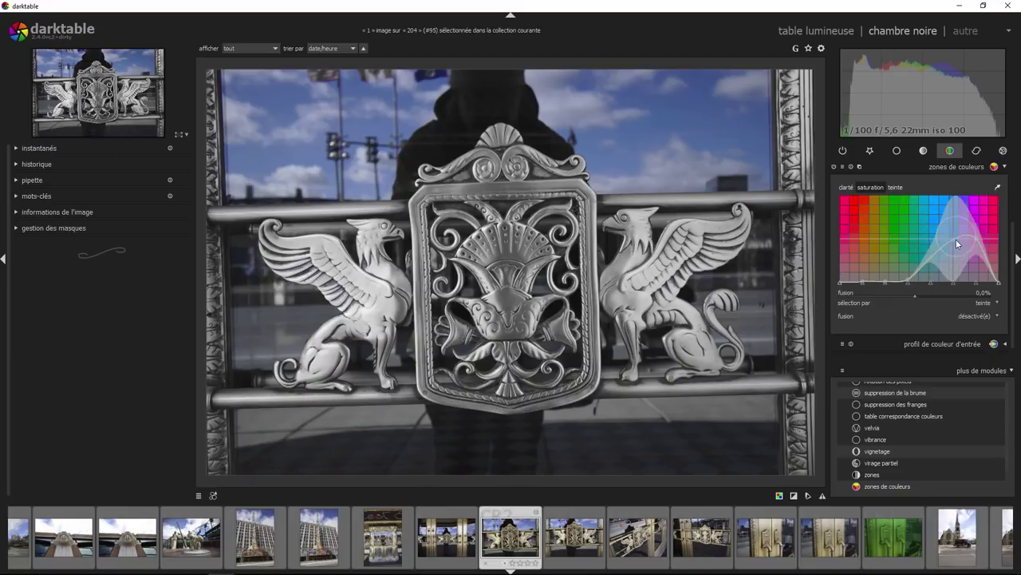
{"action": "left_click_drag", "start_coordinate": [956, 239], "coordinate": [951, 288]}
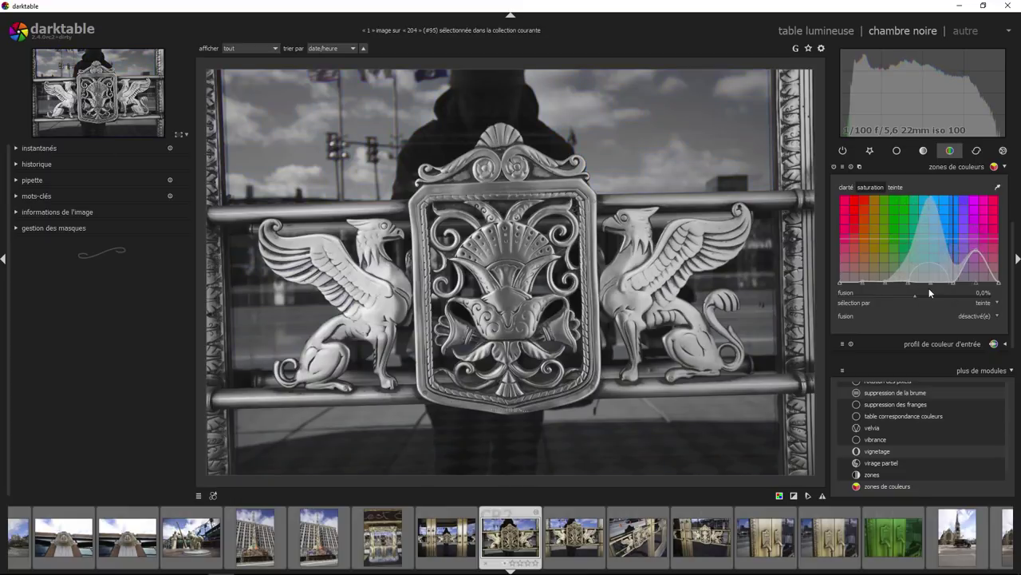
{"action": "left_click_drag", "start_coordinate": [975, 251], "coordinate": [975, 285]}
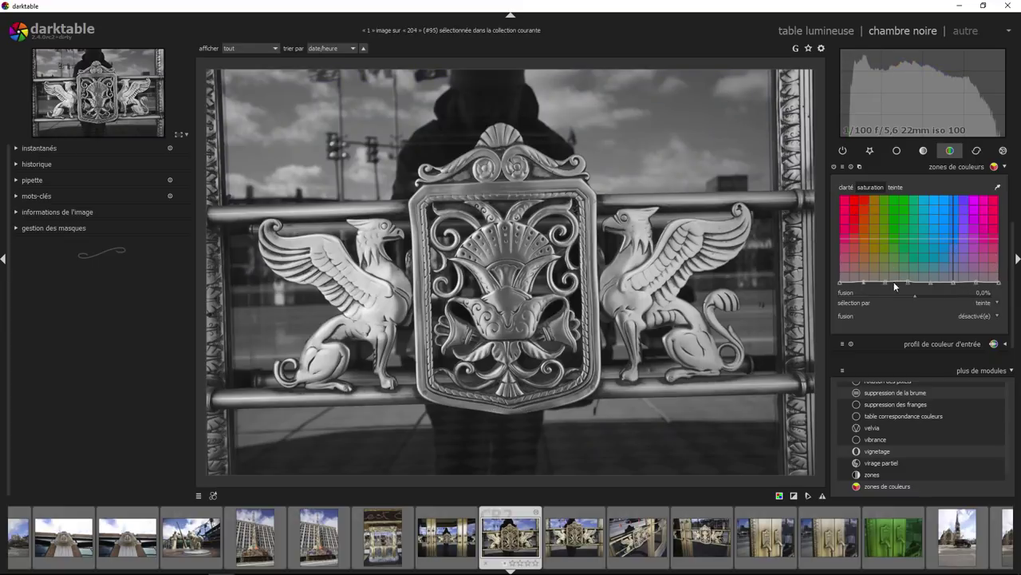
{"action": "left_click", "coordinate": [849, 189]}
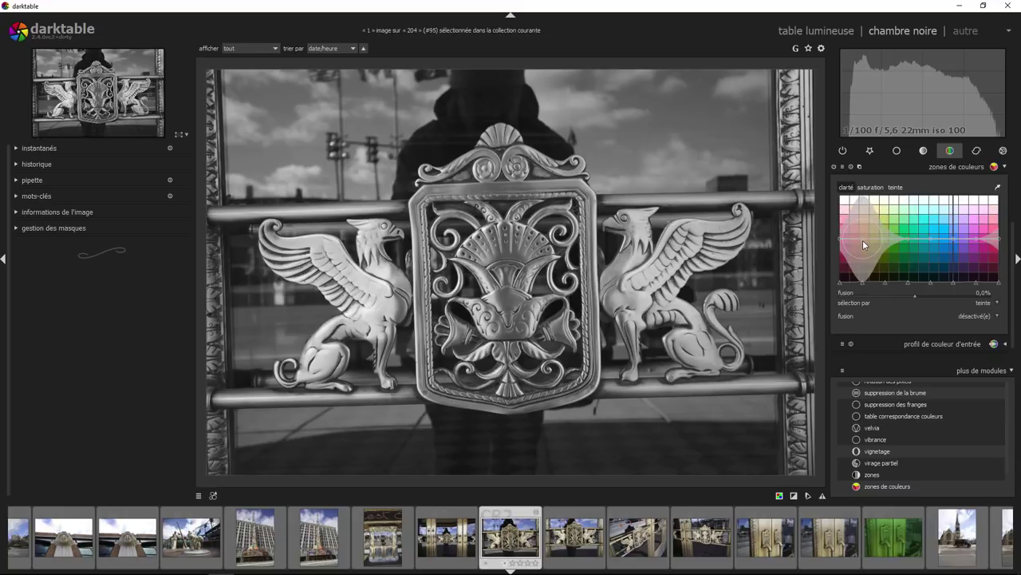
- Lift red/orange lightness for the brass, then sample the sky and darken its blue hue
{"action": "left_click_drag", "start_coordinate": [863, 239], "coordinate": [862, 205]}
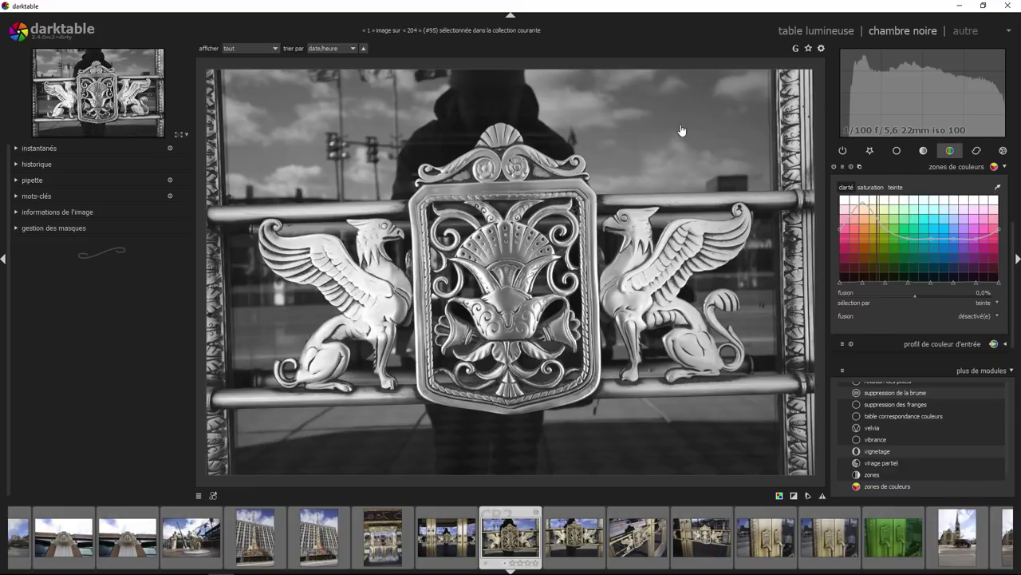
{"action": "left_click", "coordinate": [998, 187]}
{"action": "left_click", "coordinate": [674, 121]}
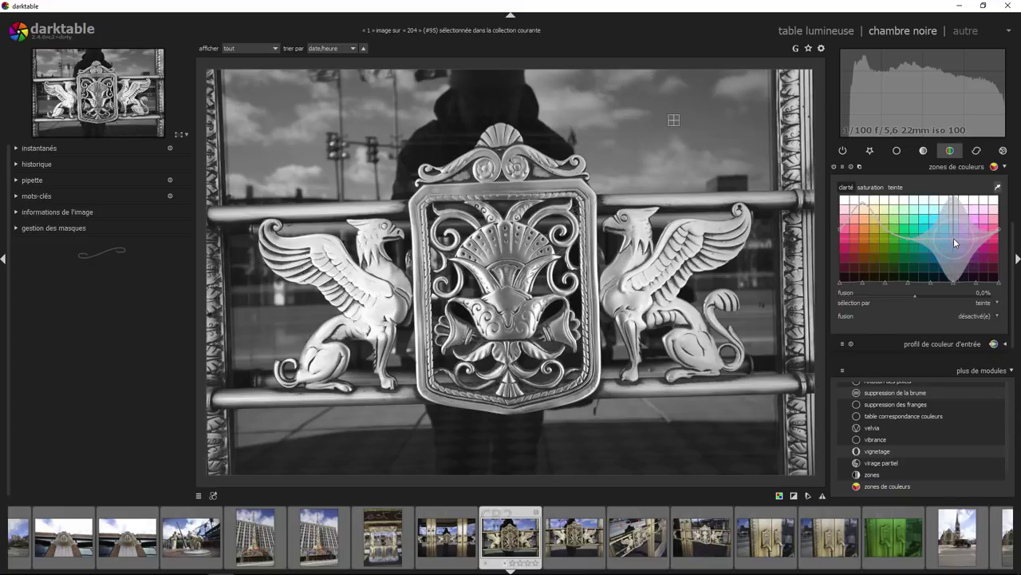
{"action": "left_click_drag", "start_coordinate": [955, 240], "coordinate": [952, 283]}
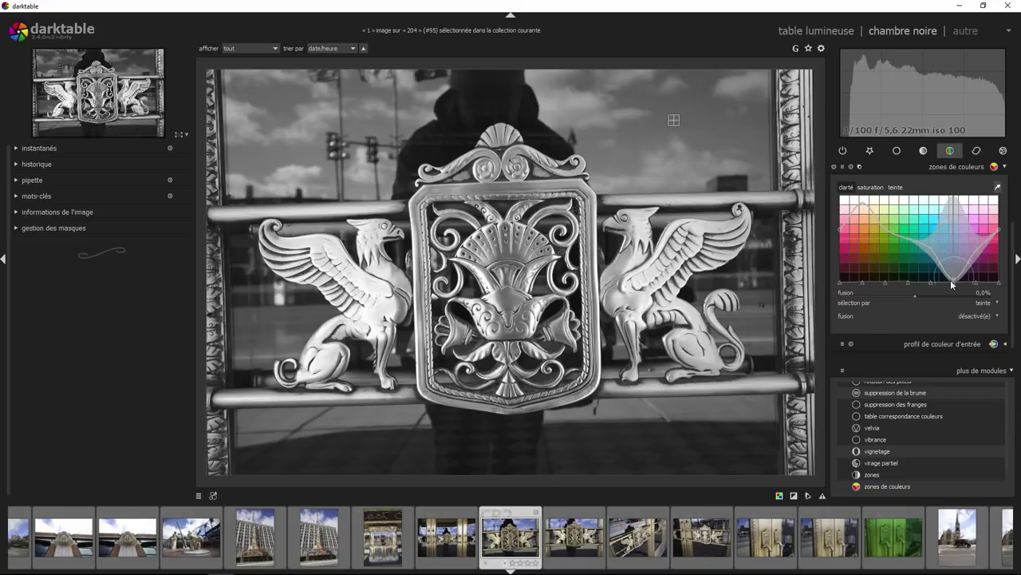